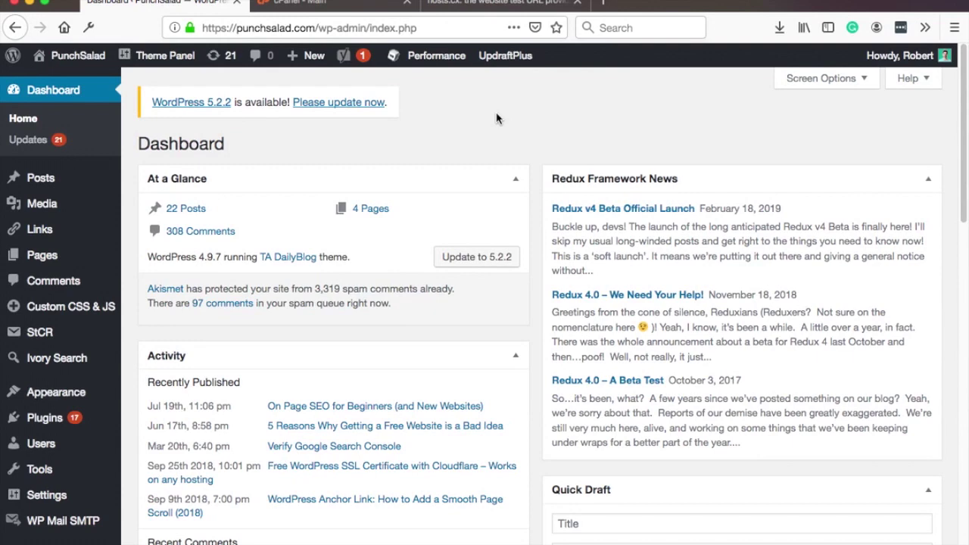
Search the plugin directory for updraft and install the UpdraftPlus WordPress Backup Plugin.
mouse_move(76, 417)
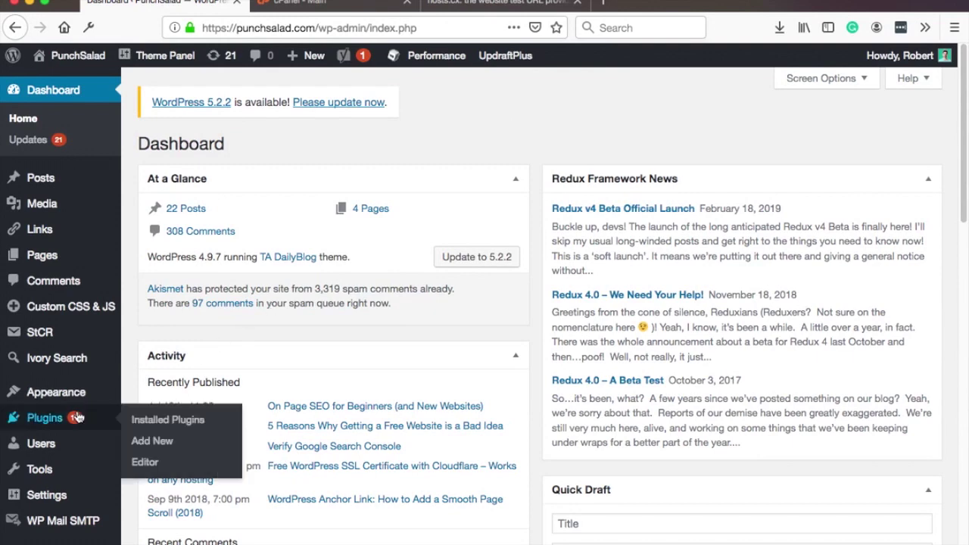
click(155, 442)
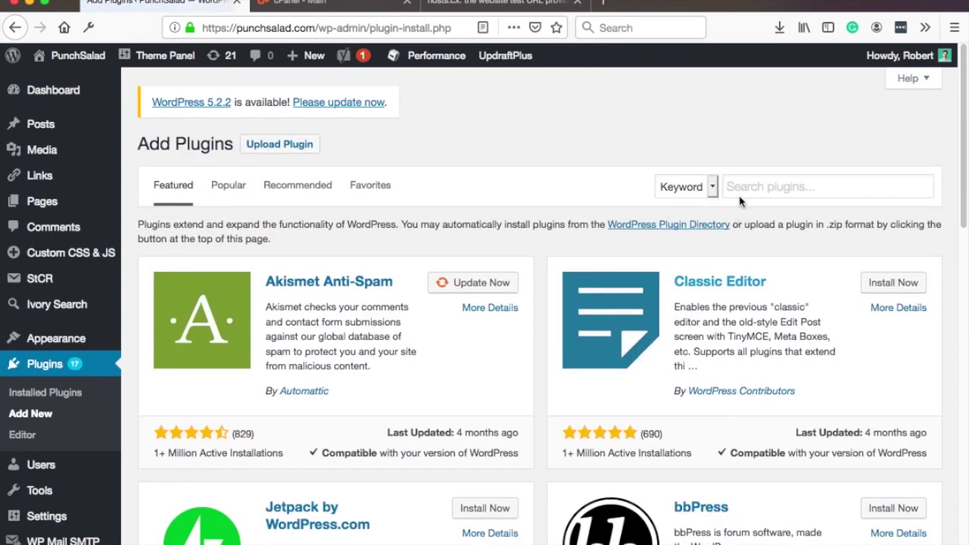
click(739, 185)
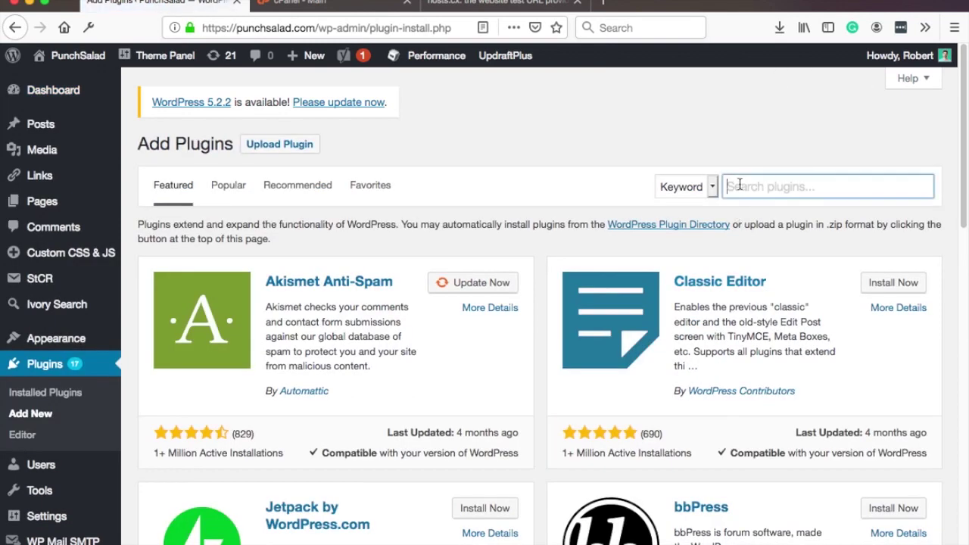
text(updraft)
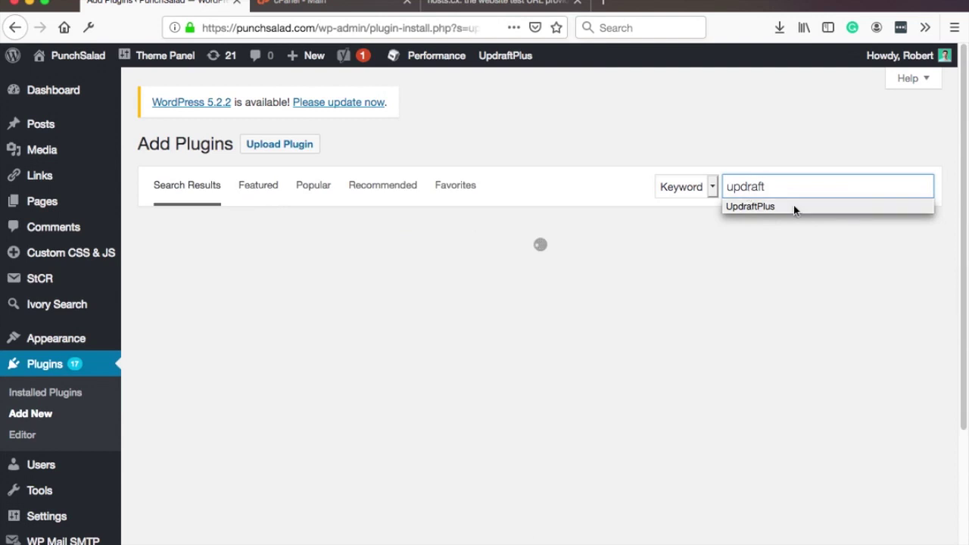
click(781, 154)
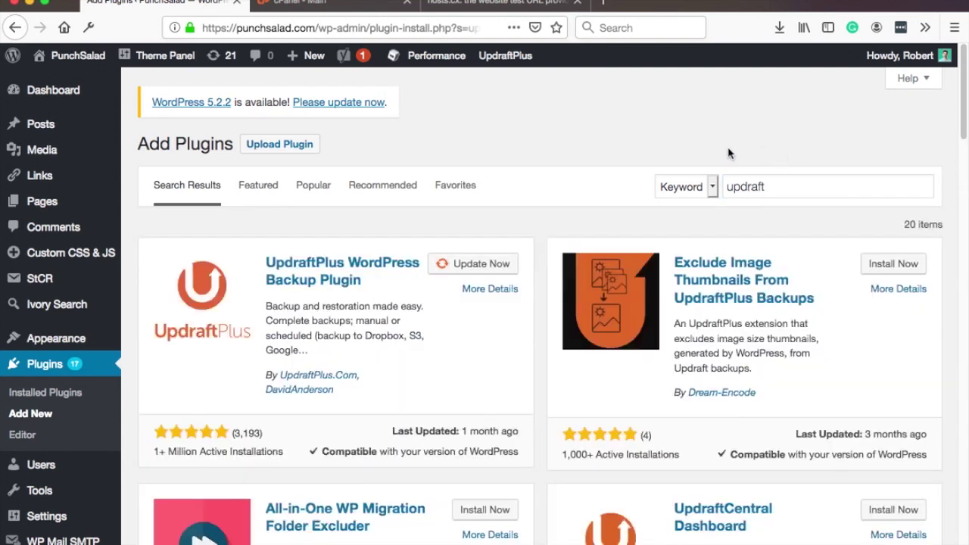
click(455, 271)
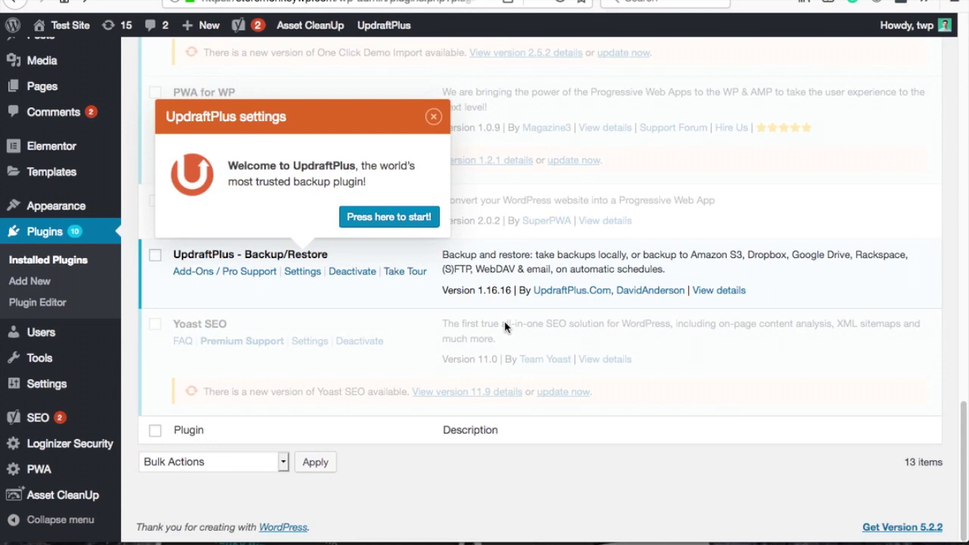
Dismiss the UpdraftPlus welcome message and open the plugin's Backup / Restore page.
click(433, 116)
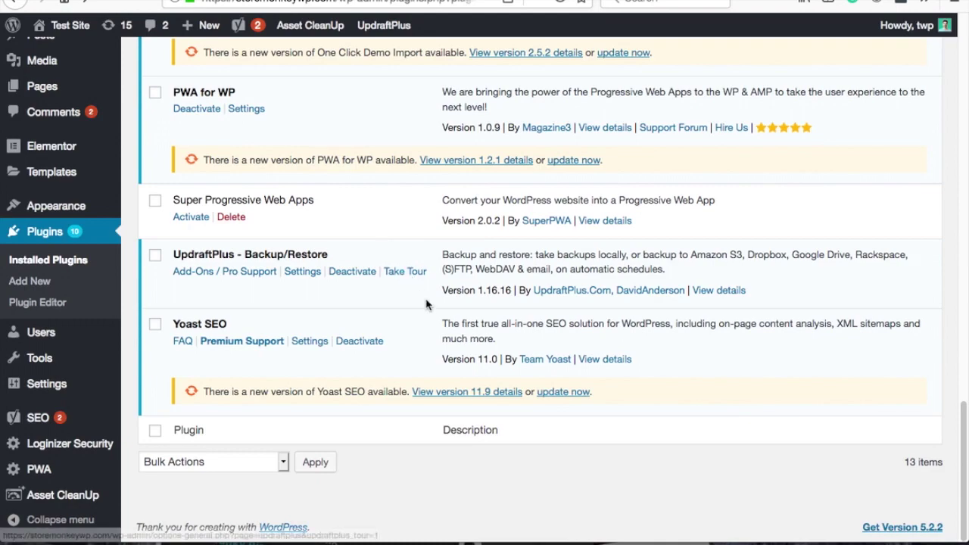
scroll(480, 340, up, 15)
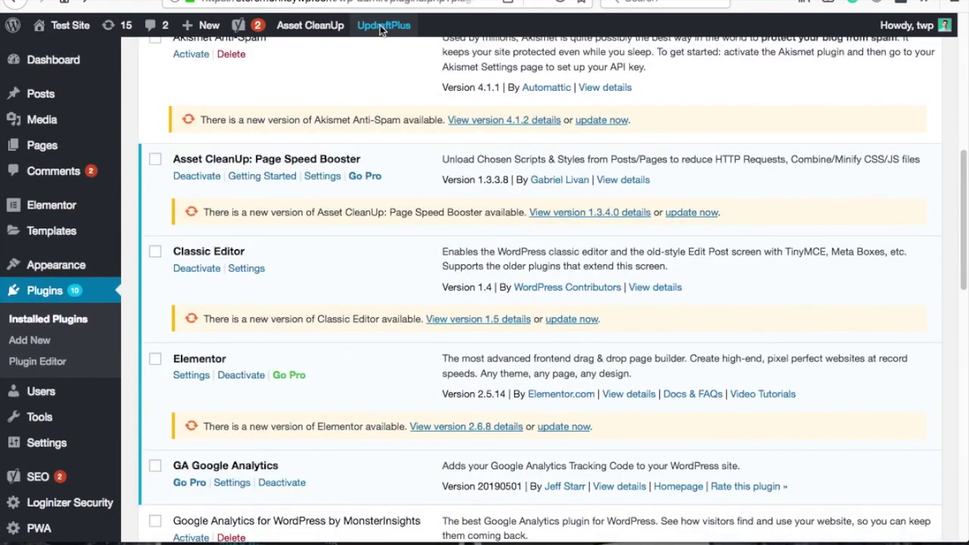
mouse_move(383, 25)
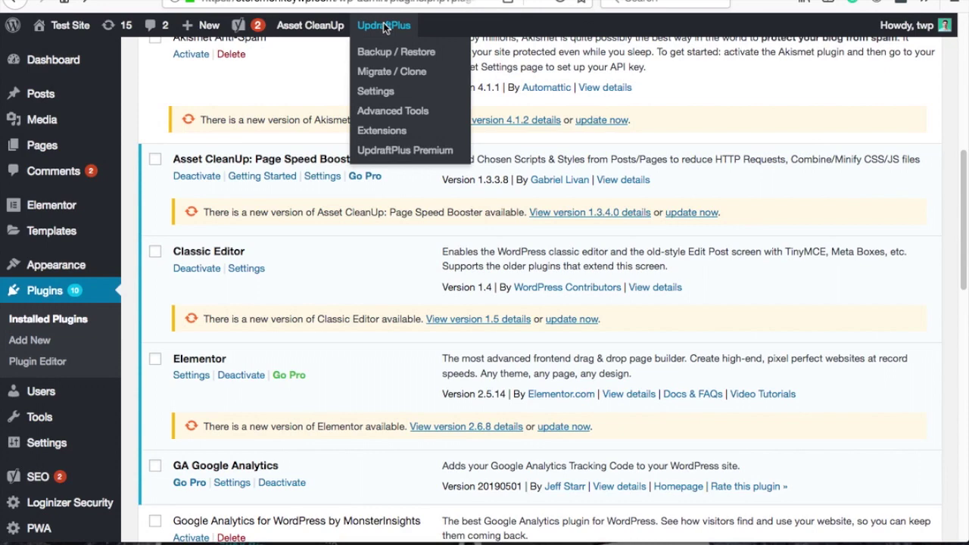
click(382, 52)
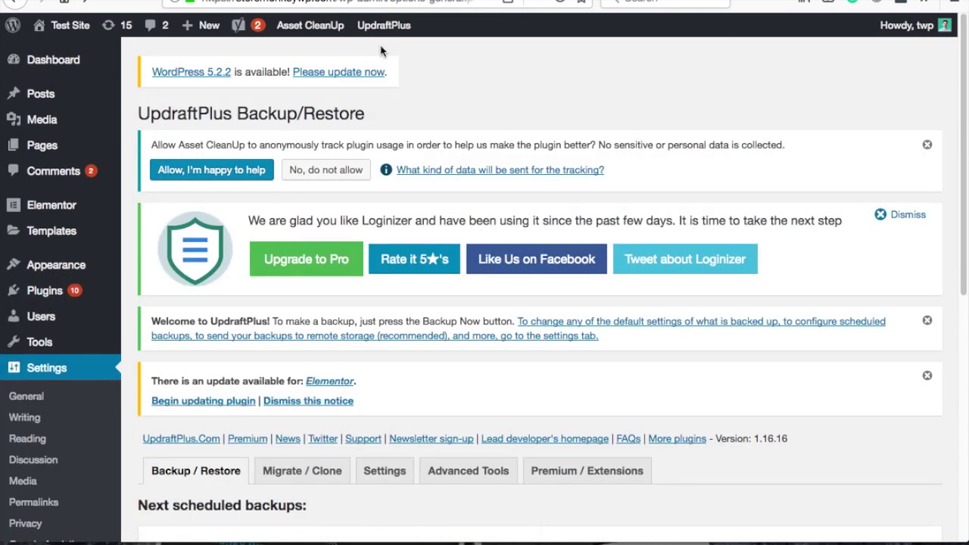
Run a new UpdraftPlus backup that includes the database and the files.
scroll(435, 78, down, 5)
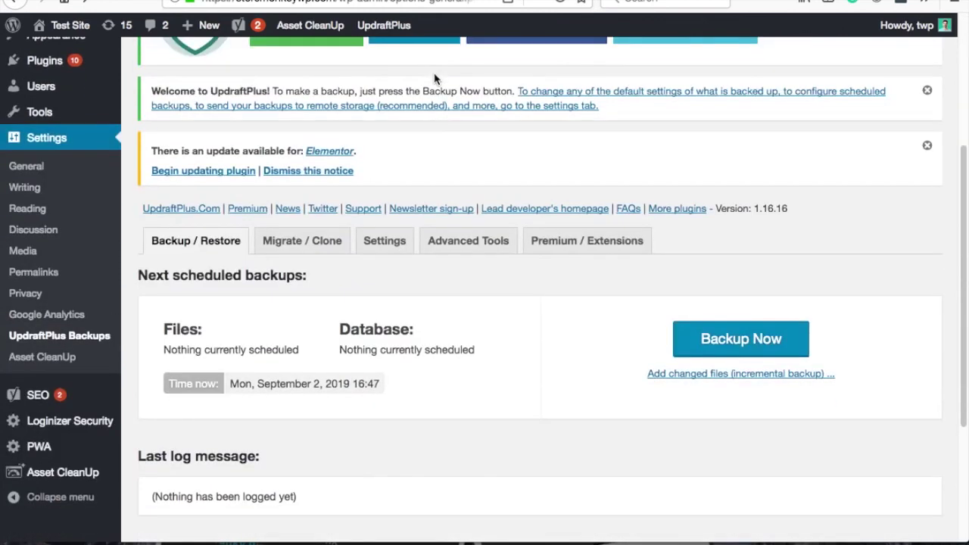
scroll(435, 79, down, 1)
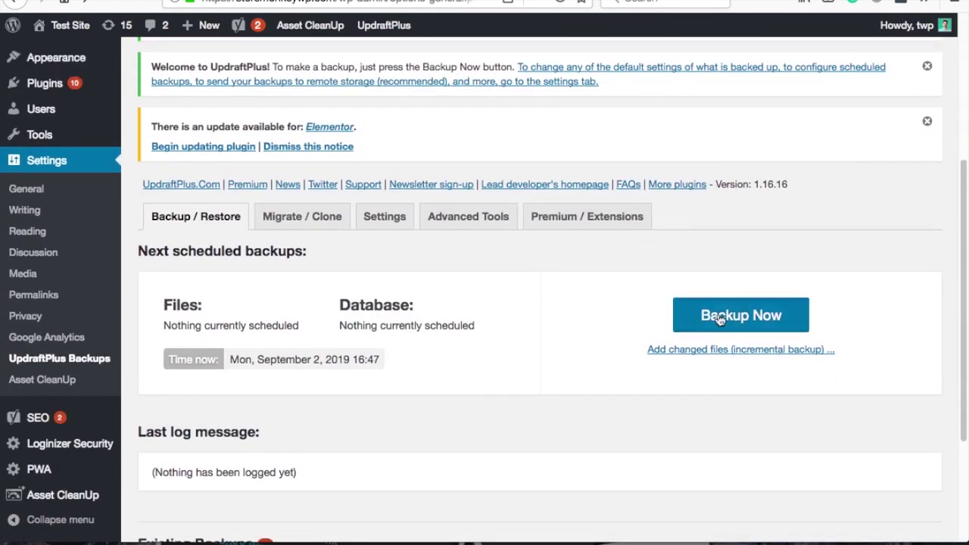
click(711, 322)
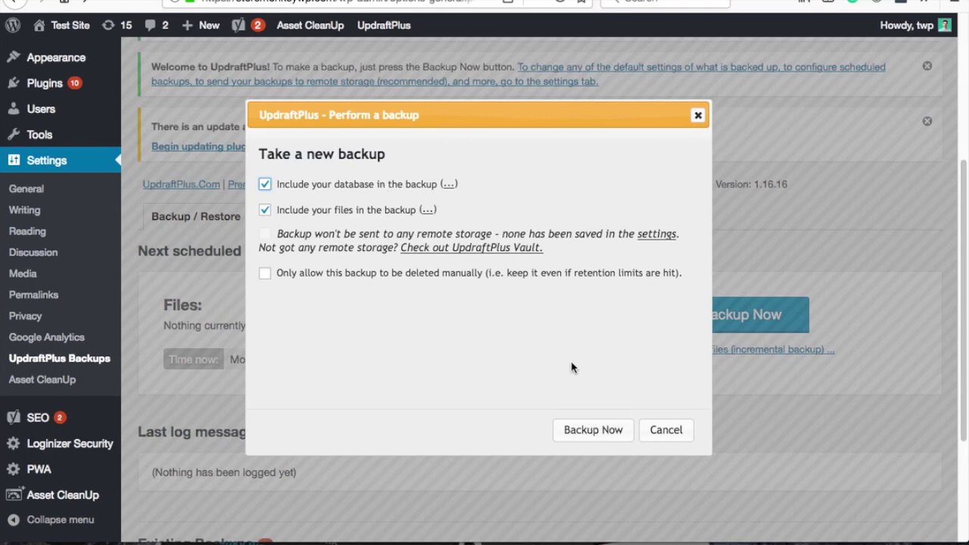
click(598, 430)
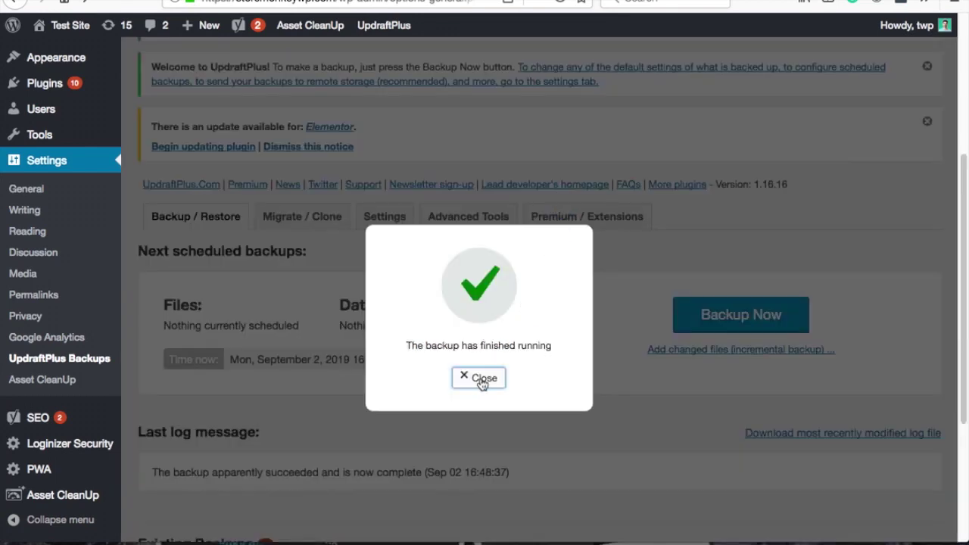
click(474, 376)
Prepare the Database, Plugins, Themes, Uploads and Others files of the Aug 30, 2019 backup for download.
scroll(453, 290, down, 2)
scroll(452, 290, down, 1)
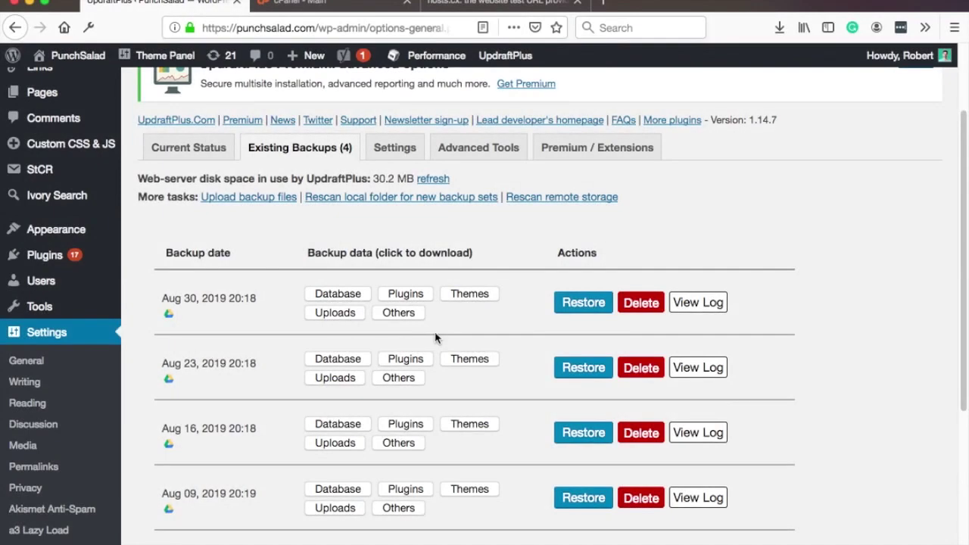
click(344, 295)
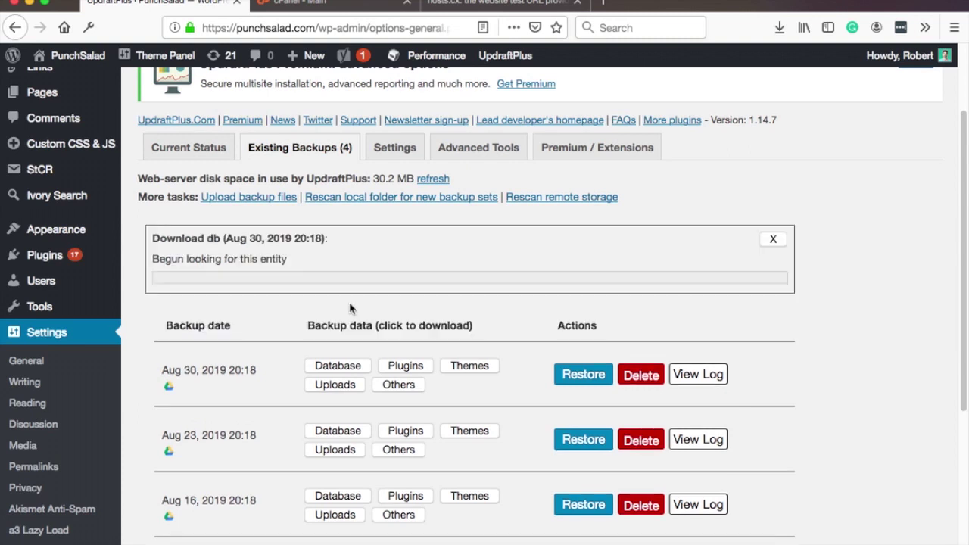
click(408, 369)
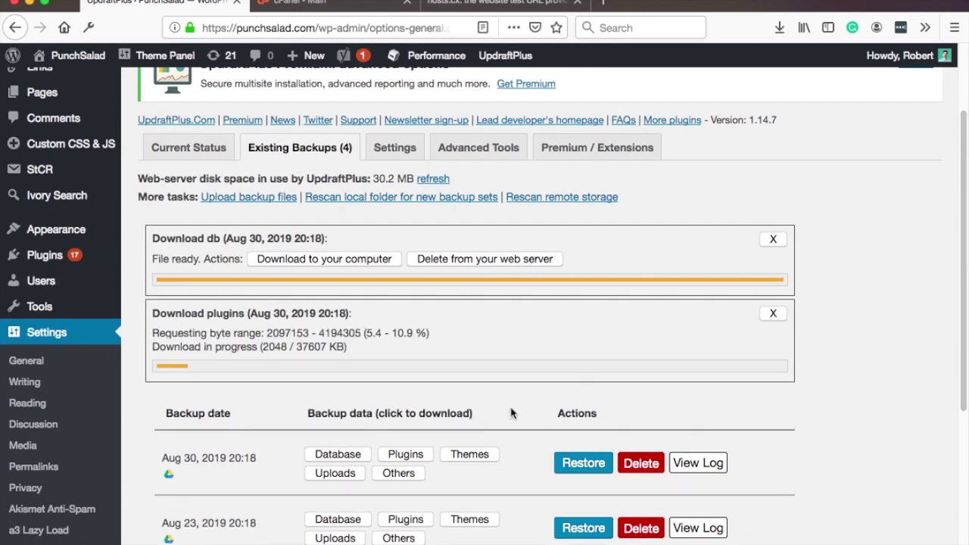
click(469, 454)
click(334, 474)
scroll(424, 492, down, 5)
click(399, 303)
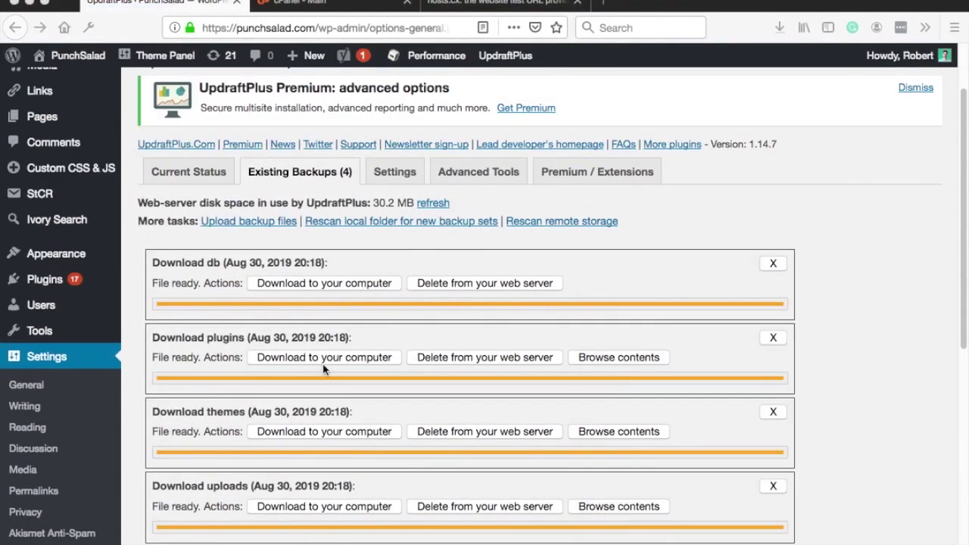
scroll(383, 320, down, 3)
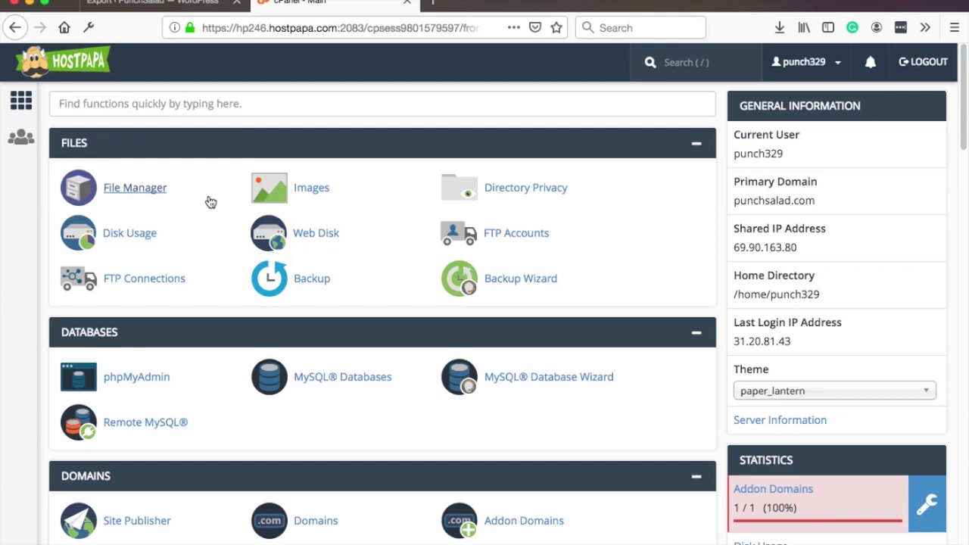
Find the Softaculous Apps Installer in the hosting control panel by searching for soft, and open its WordPress installation form.
click(135, 104)
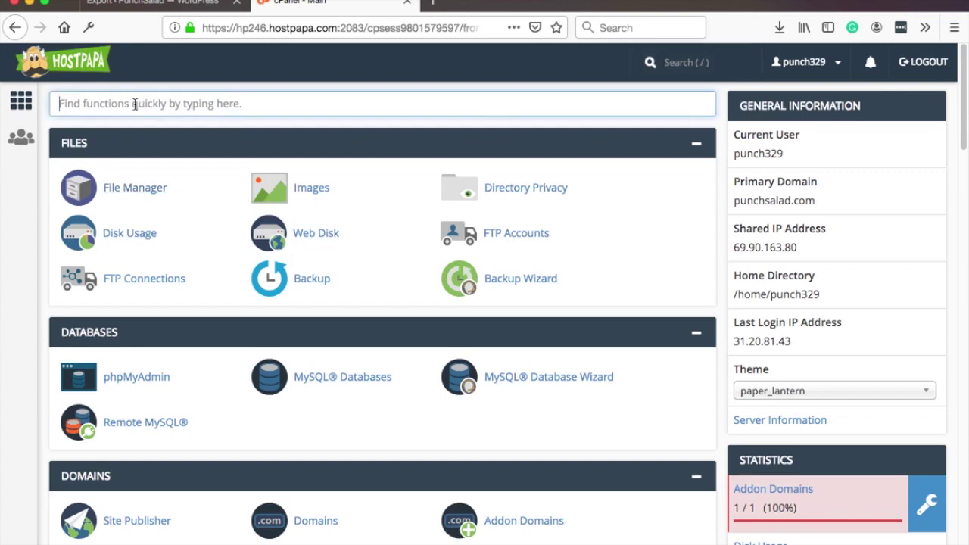
text(soft)
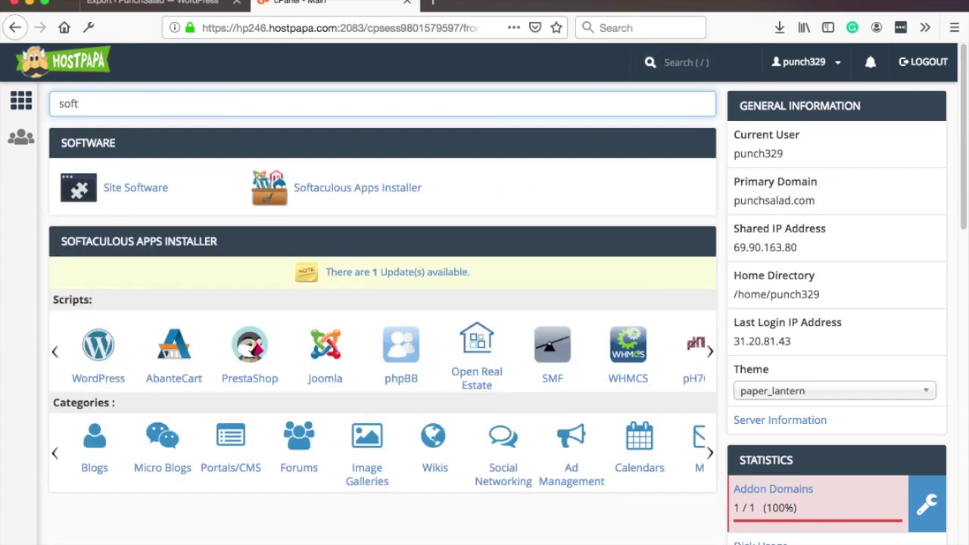
click(354, 191)
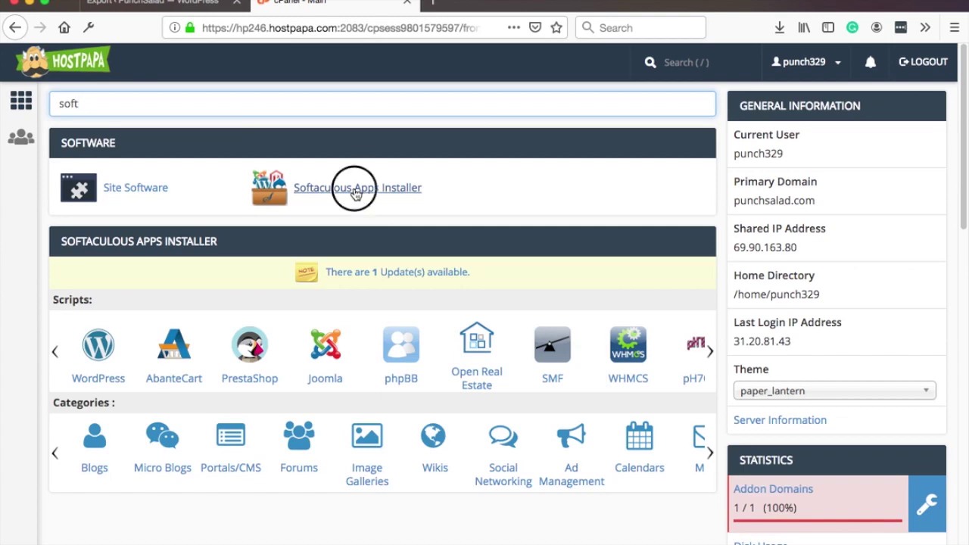
scroll(407, 389, down, 1)
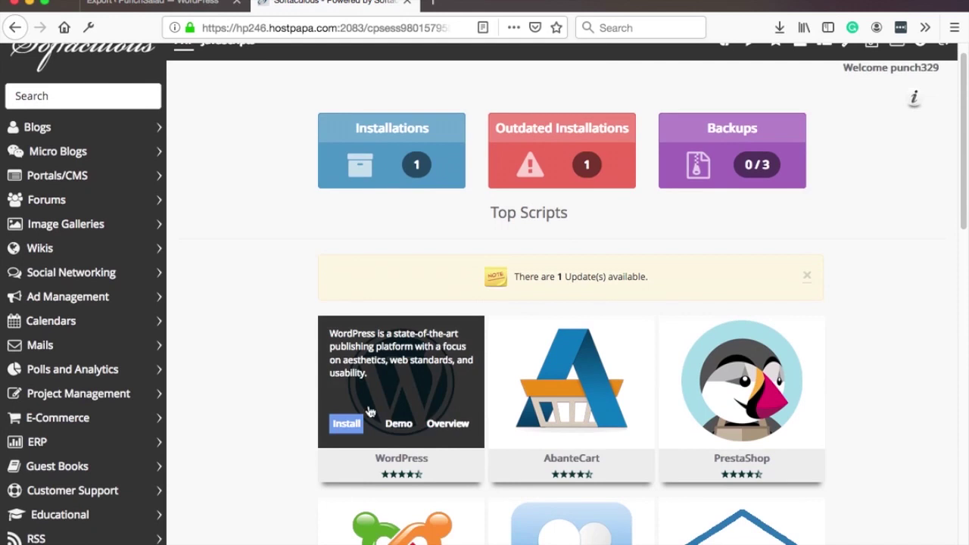
click(351, 425)
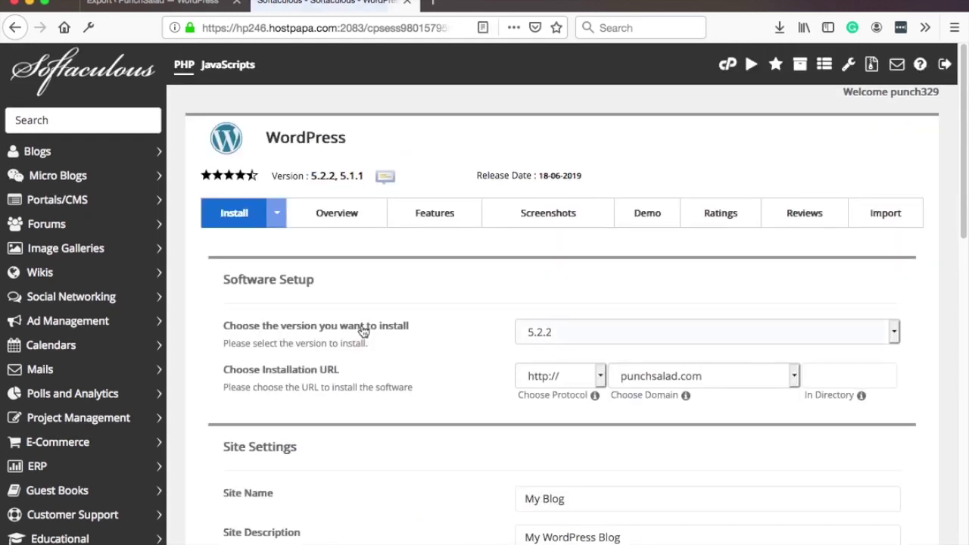
scroll(424, 268, down, 1)
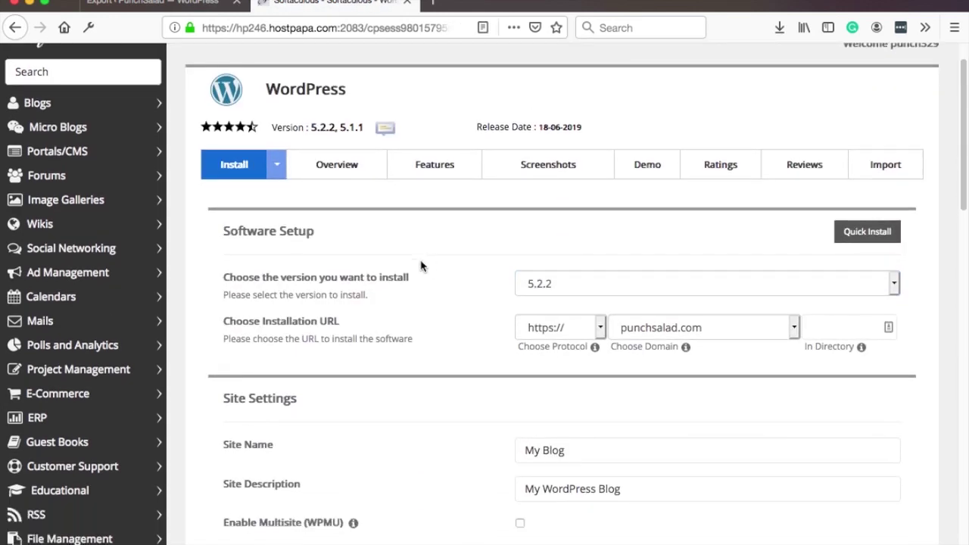
click(785, 288)
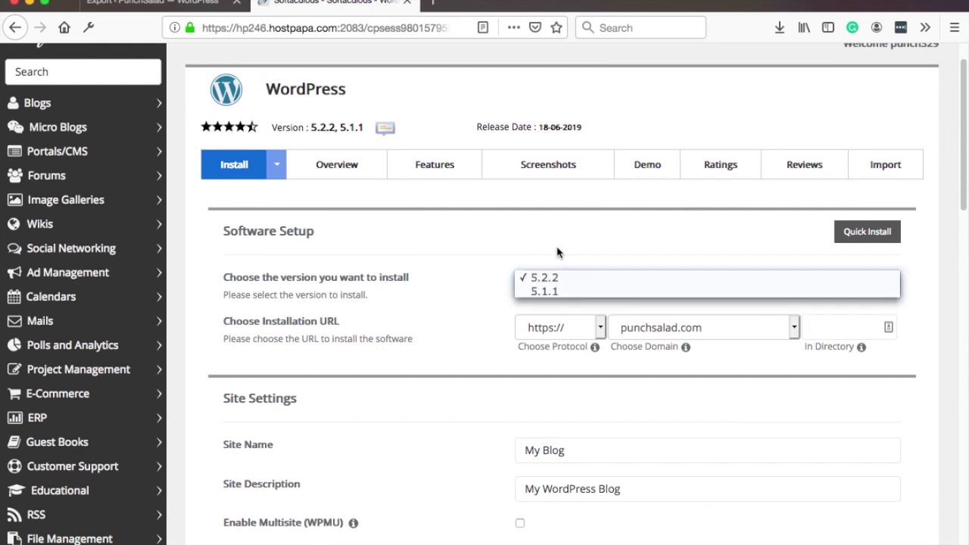
click(585, 246)
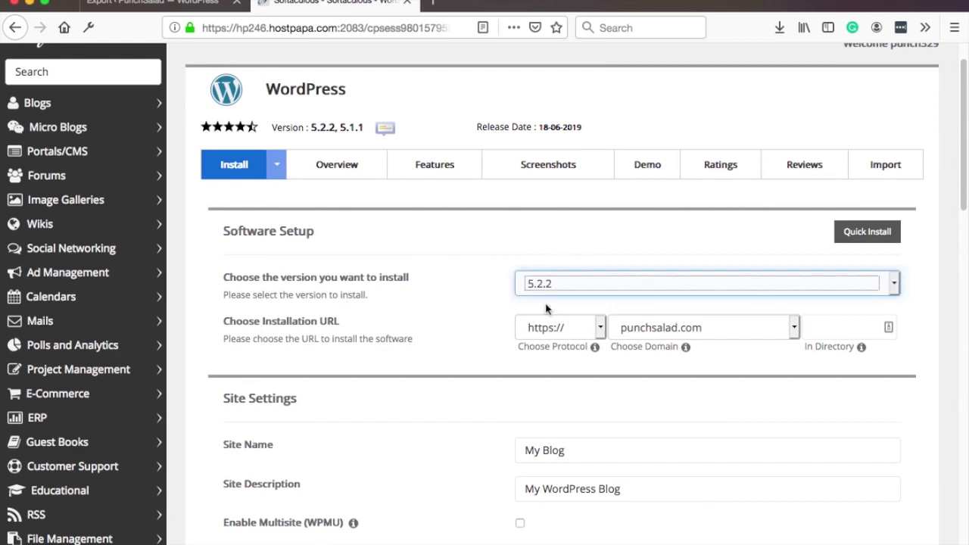
click(581, 339)
click(661, 320)
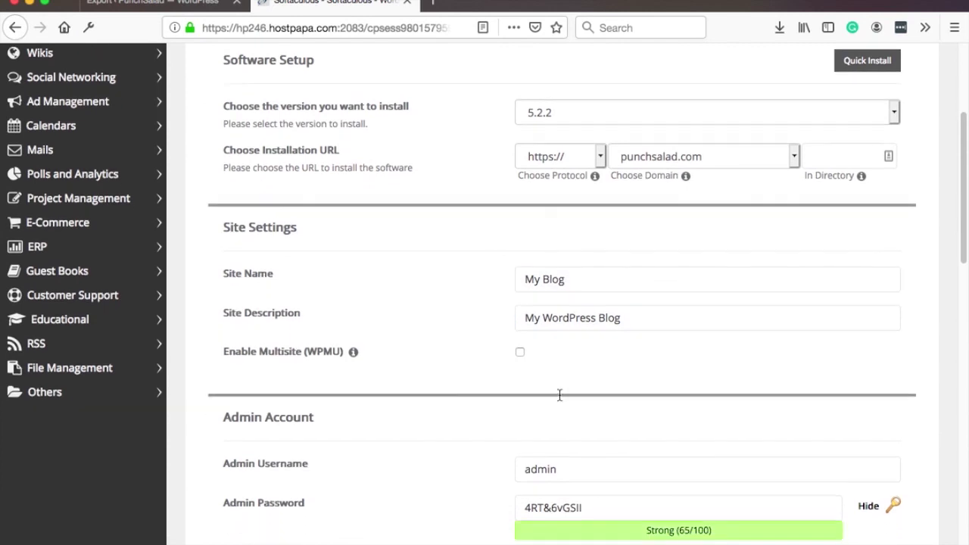
Replace the default admin username with a personal one and generate a new admin password.
scroll(559, 394, down, 6)
double_click(560, 240)
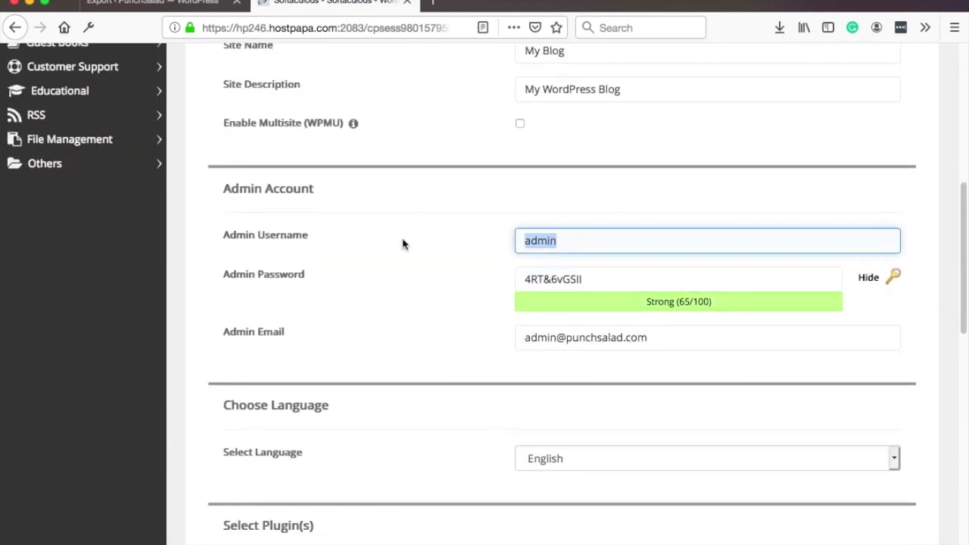
text(Robert)
click(894, 278)
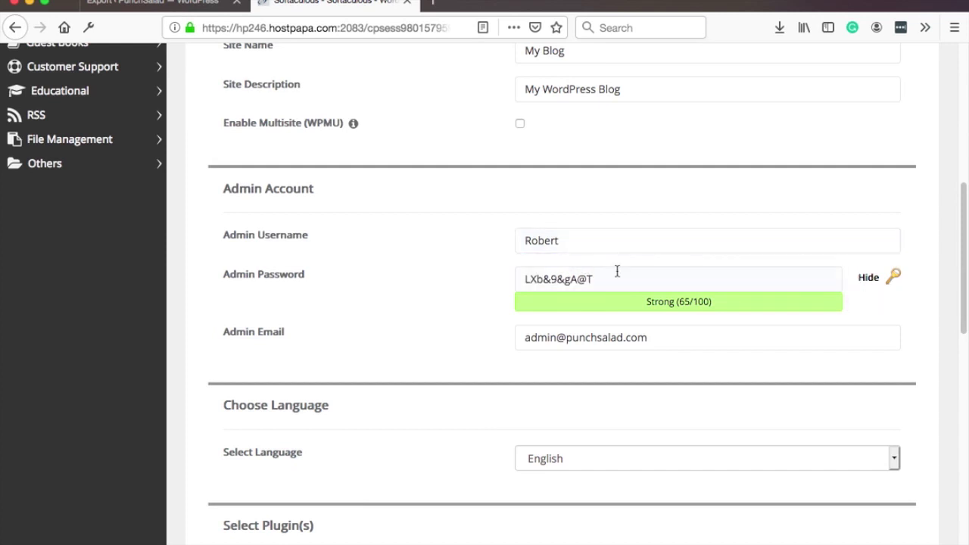
drag(617, 271, 394, 250)
click(463, 262)
Replace the default address in the Admin Email field with the site owner's e-mail.
scroll(470, 261, down, 1)
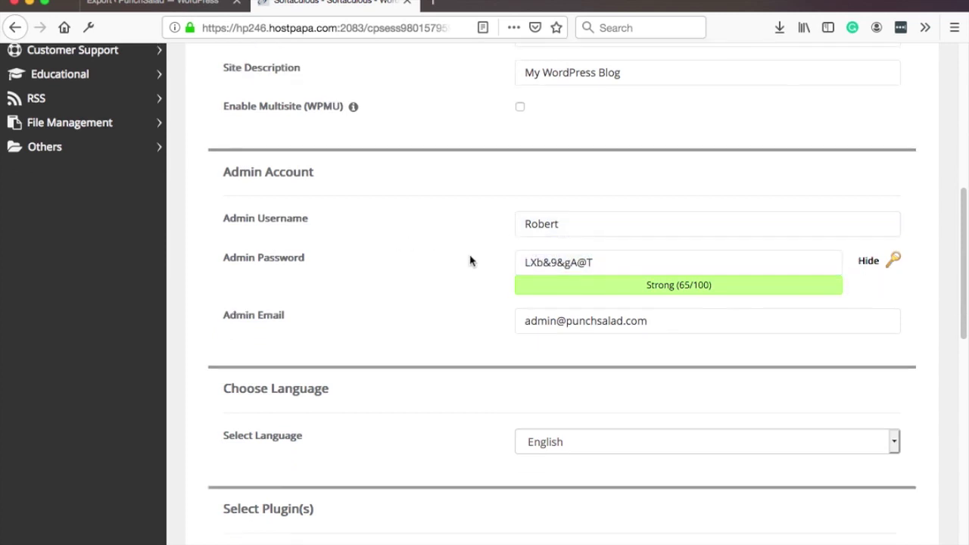
scroll(470, 262, down, 1)
drag(668, 302, 476, 297)
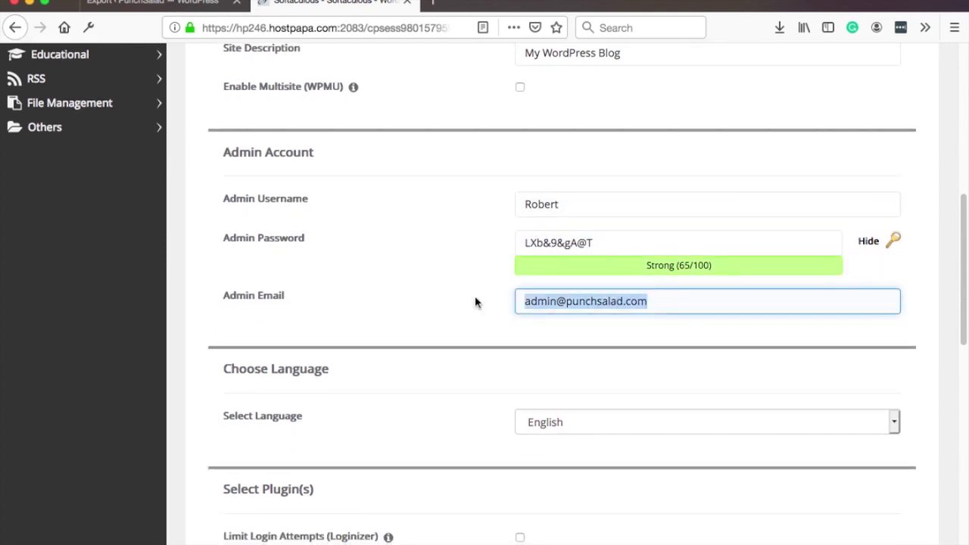
text(tipsw)
click(576, 324)
Set Auto Upgrade to Do not Auto Upgrade in the installation's Advanced Options, and collapse that section.
scroll(584, 220, down, 10)
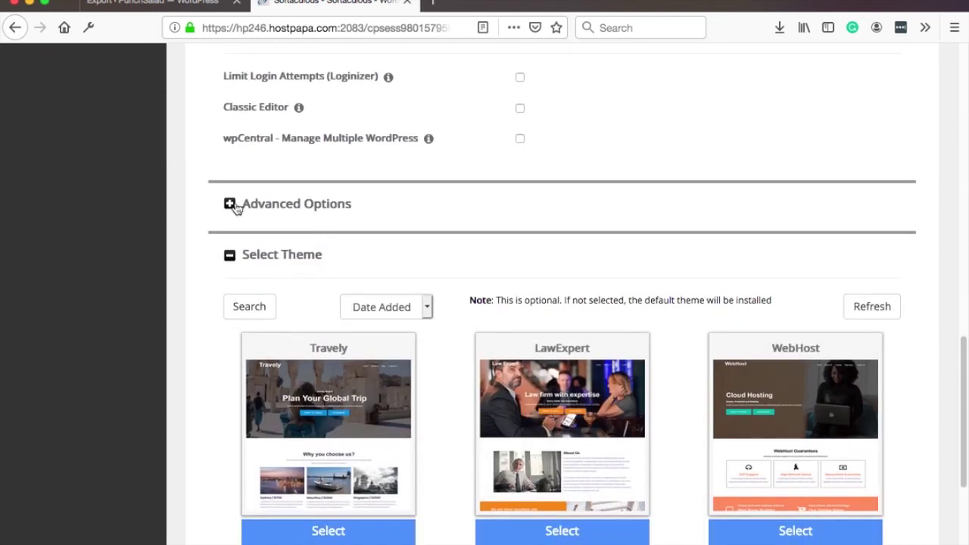
click(231, 206)
scroll(591, 303, down, 1)
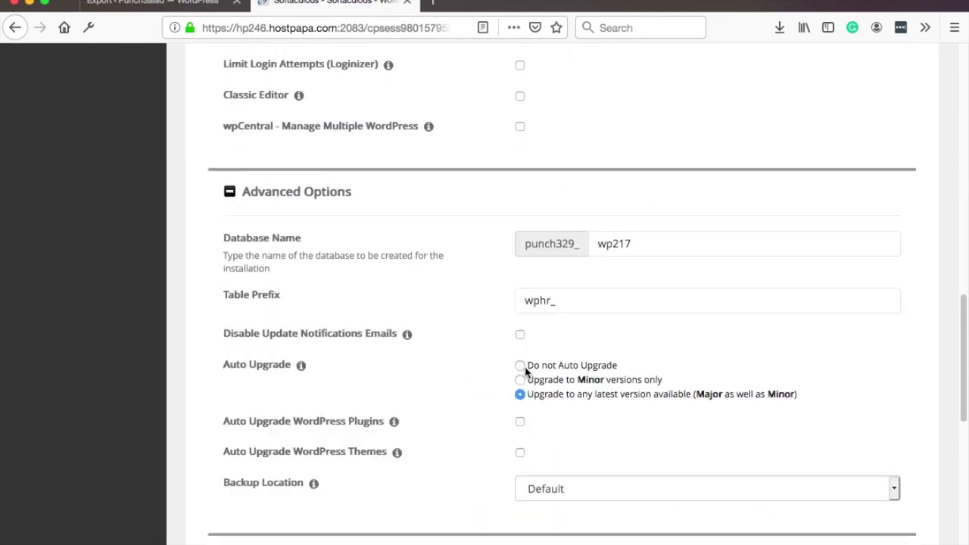
click(524, 369)
click(228, 191)
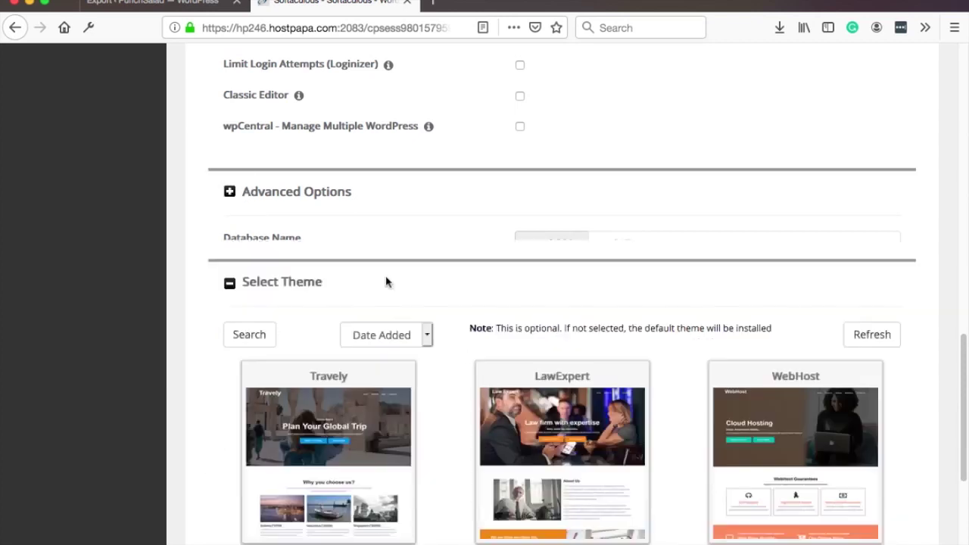
Start the WordPress installation with the configured settings and no theme selected.
scroll(530, 272, down, 6)
click(571, 409)
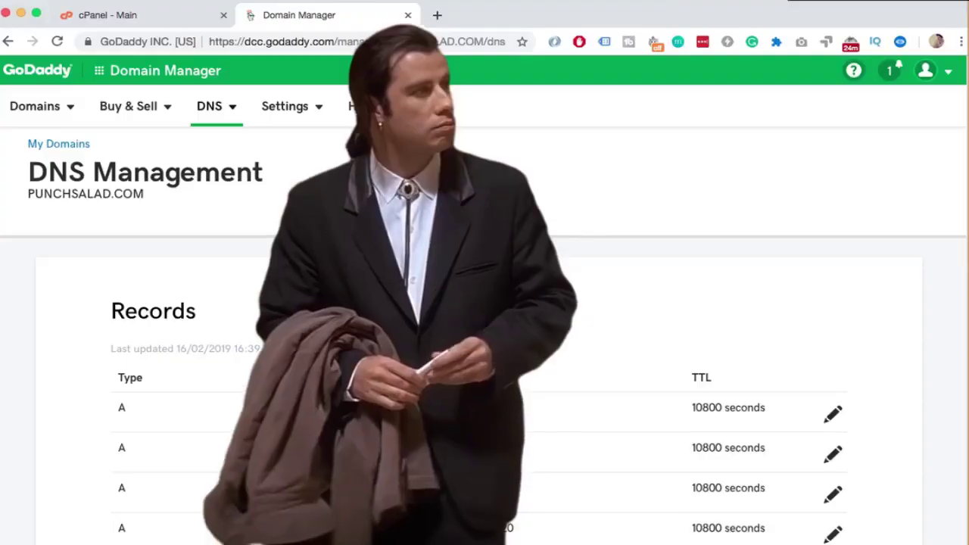
scroll(275, 288, down, 1)
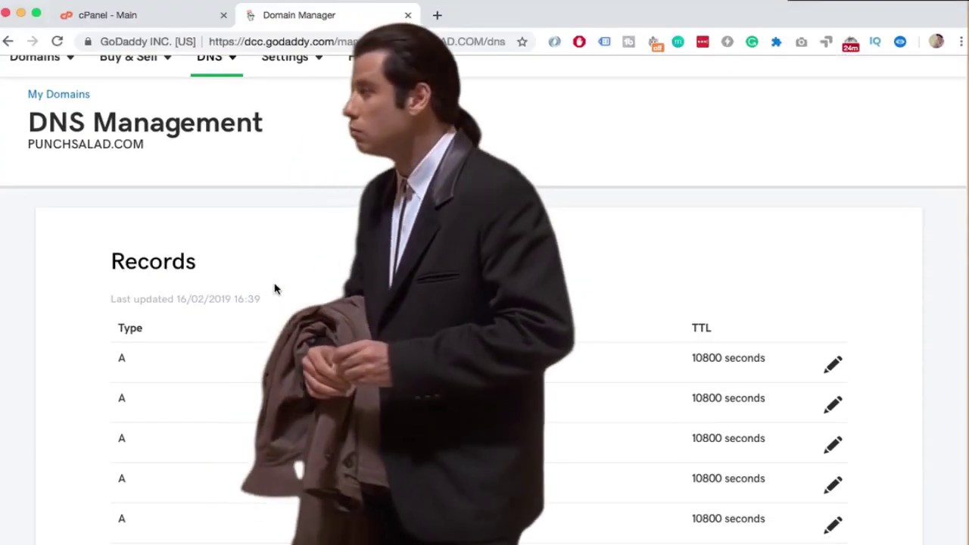
scroll(287, 173, down, 12)
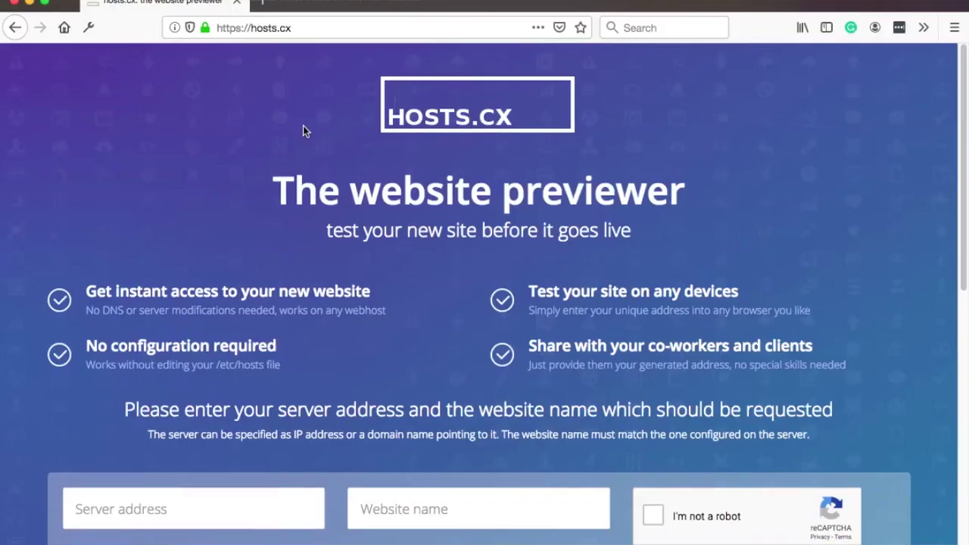
scroll(303, 127, down, 5)
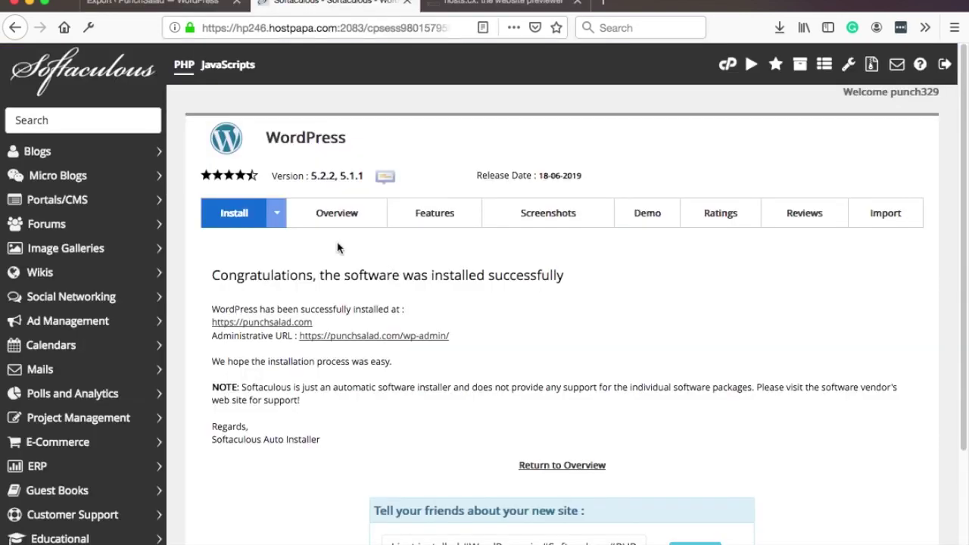
Return to cPanel, open Server Information and copy the new server's Shared IP Address.
click(730, 70)
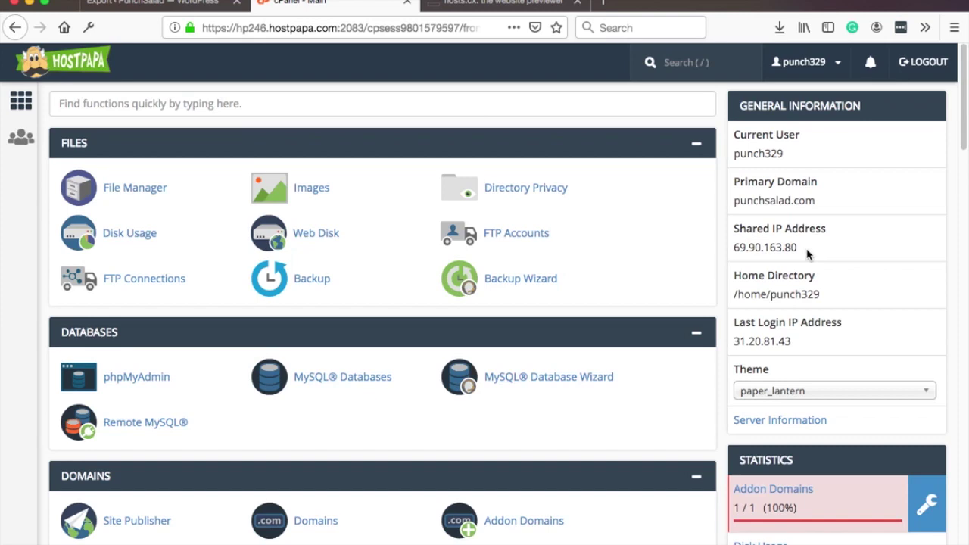
drag(801, 248, 731, 247)
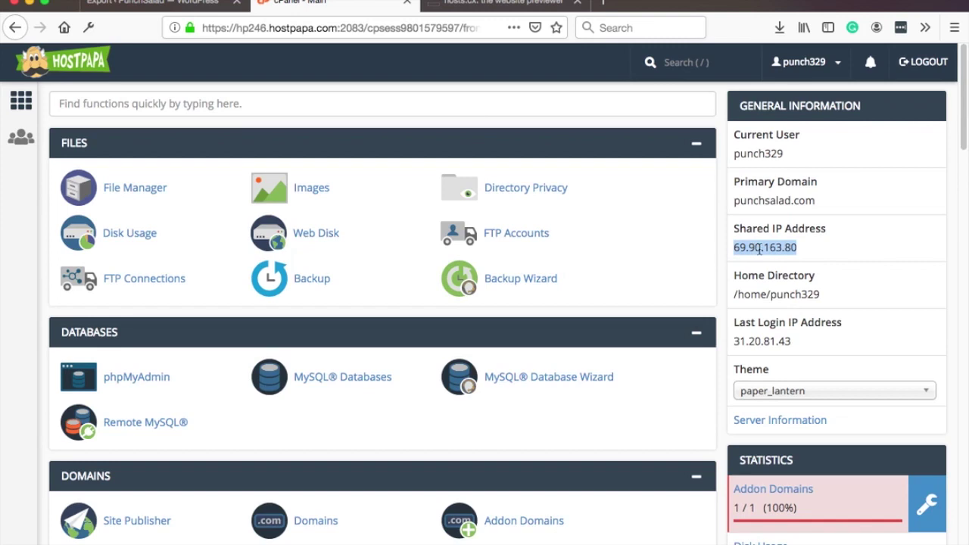
click(772, 424)
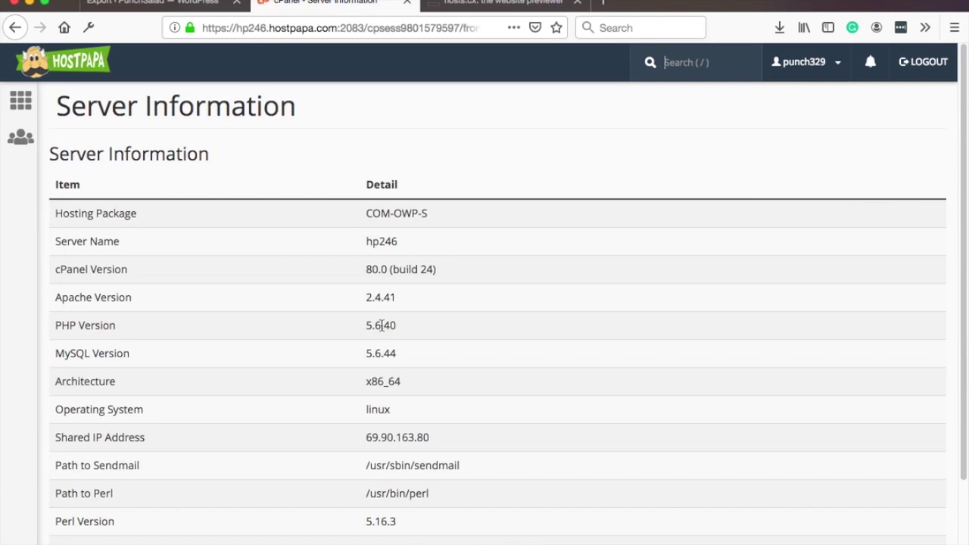
scroll(381, 325, down, 3)
scroll(398, 280, up, 3)
drag(451, 443, 321, 430)
key(super+c)
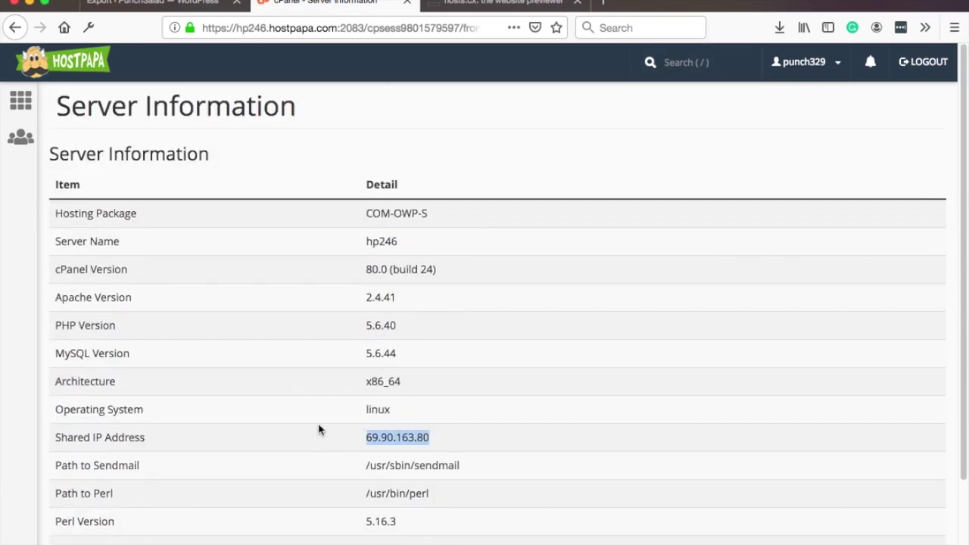
In the hosts.cx previewer, enter the server address 69.90.163.80 and the website name punchsalad.com.
click(6, 27)
click(499, 3)
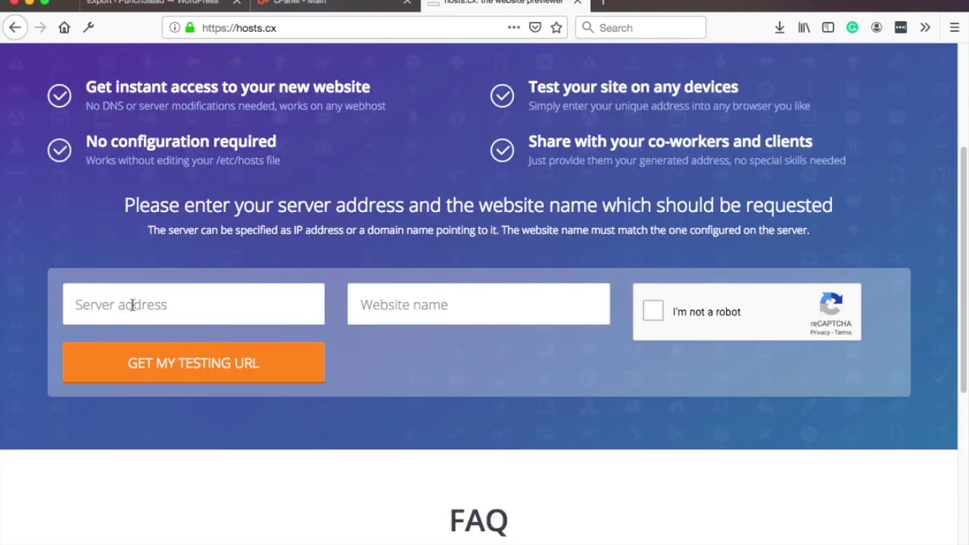
click(132, 304)
key(super+v)
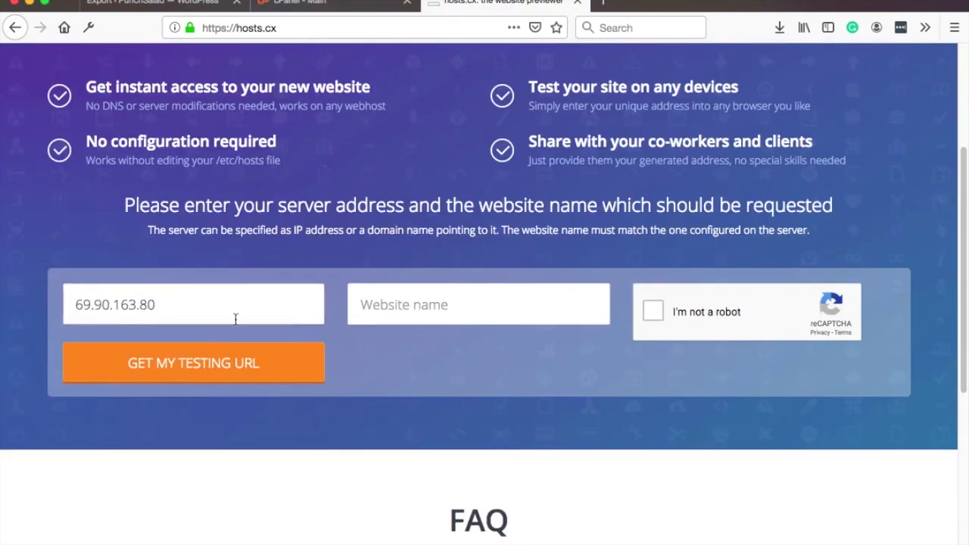
click(391, 305)
text(punch)
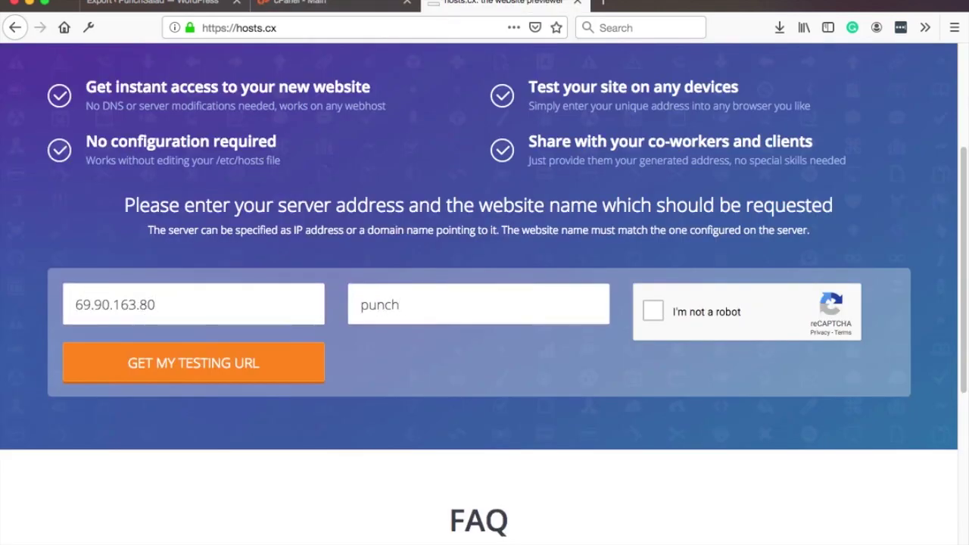
text(salad.com)
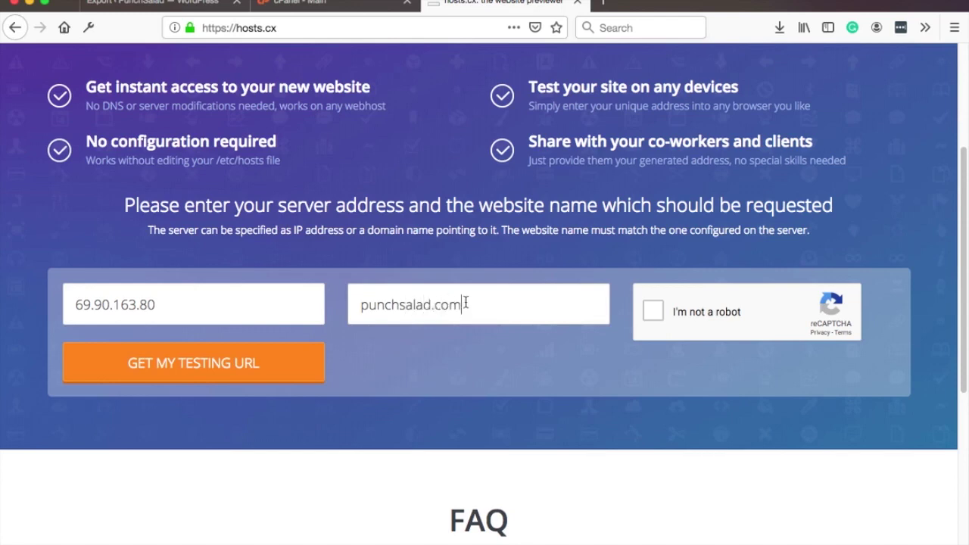
drag(463, 305, 432, 305)
key(ctrl+x)
key(ctrl+z)
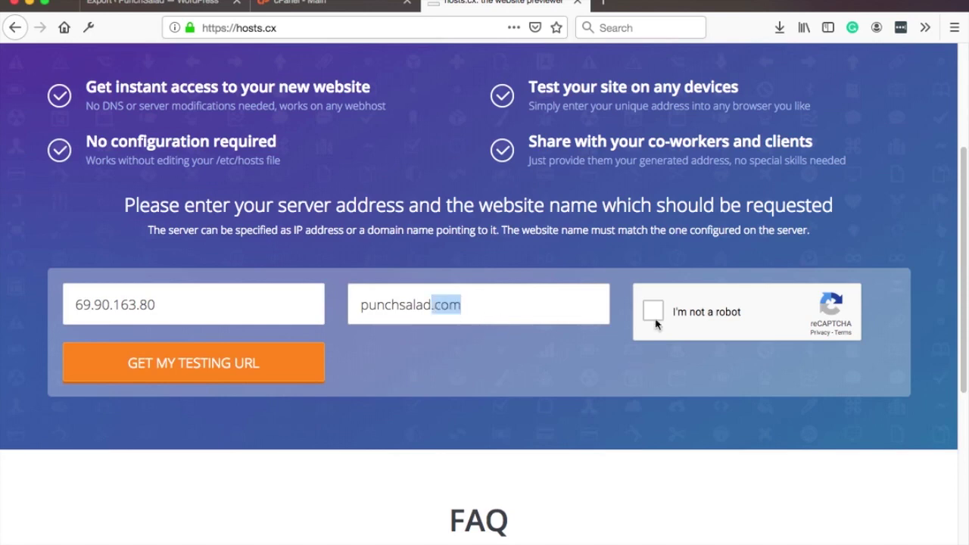
Complete the robot check, generate the testing URL and view the new WordPress site through it.
click(655, 318)
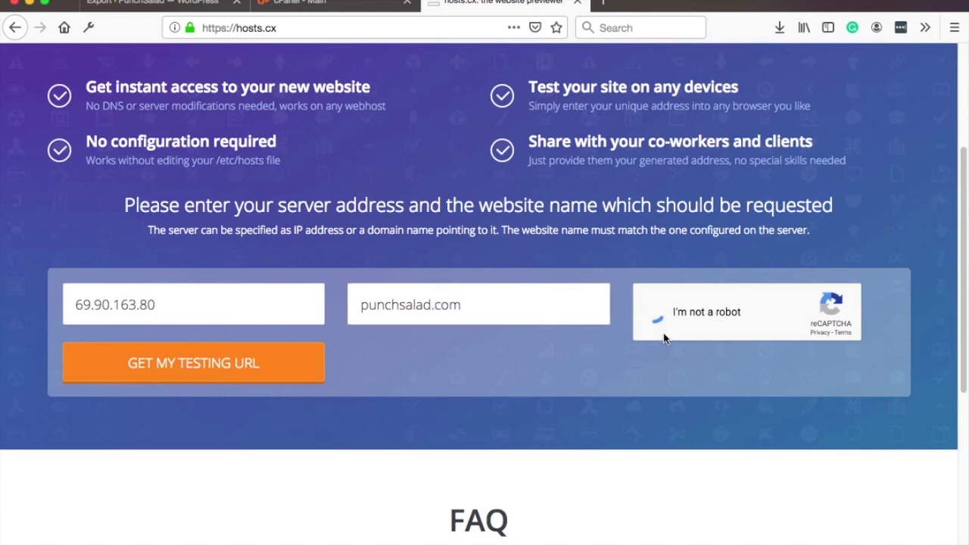
click(189, 369)
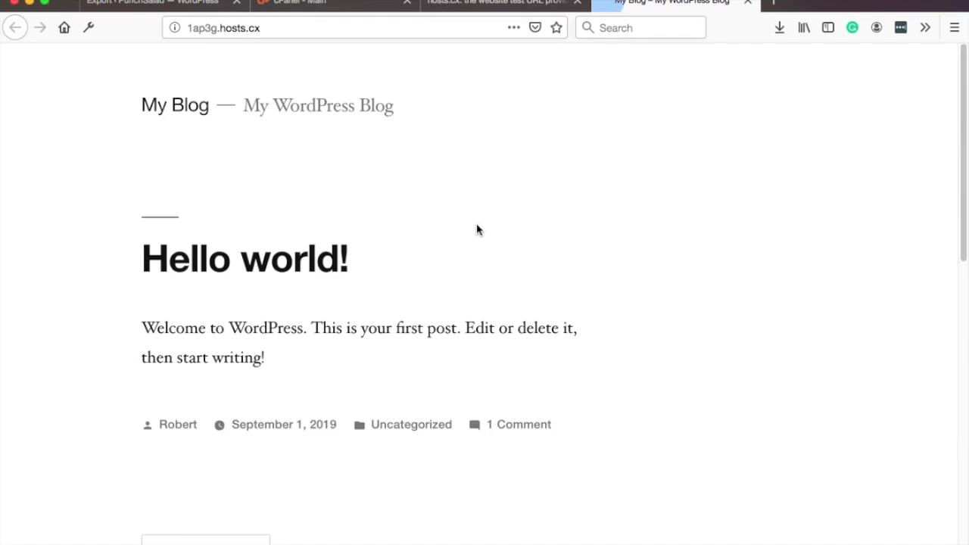
scroll(320, 283, down, 1)
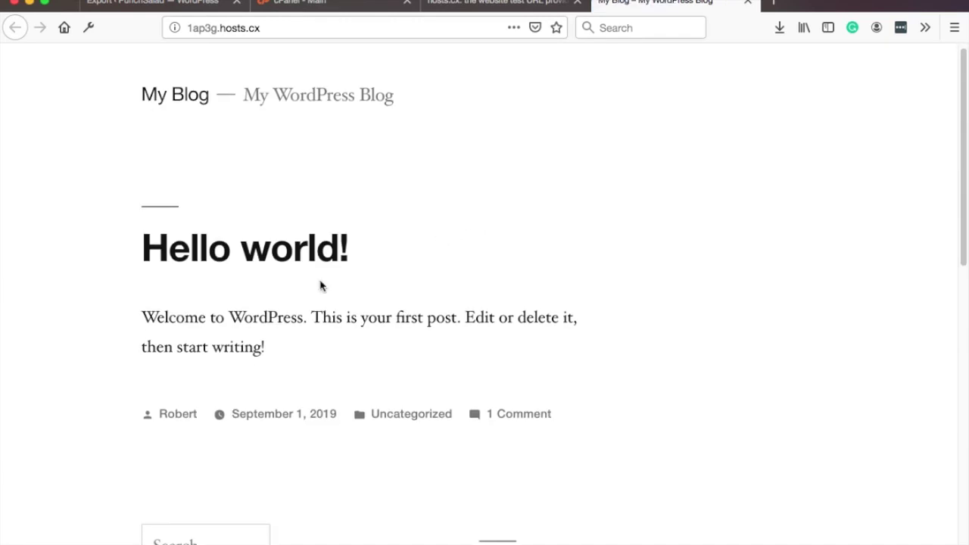
scroll(415, 262, down, 1)
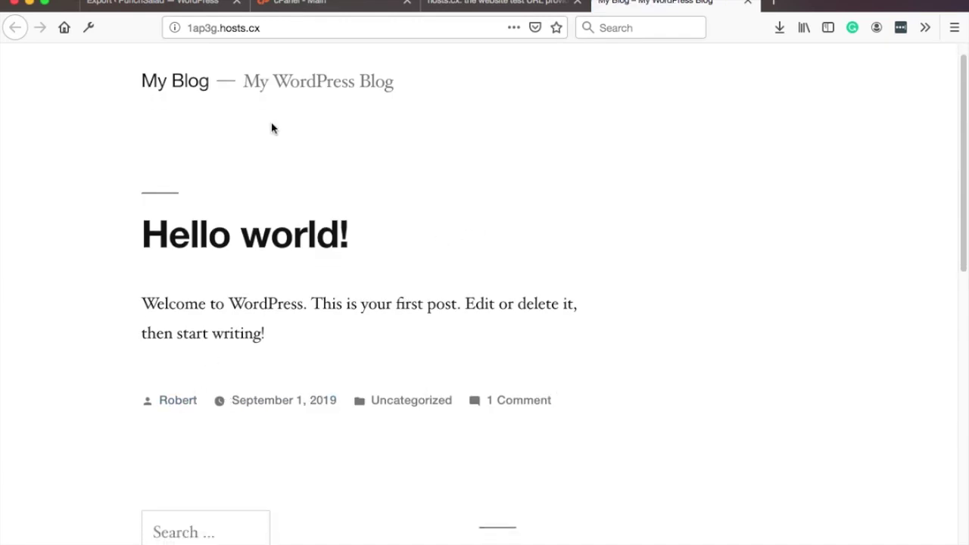
Open the admin login page of the previewed site at 1ap3g.hosts.cx/wp-admin.
click(268, 28)
text(/w)
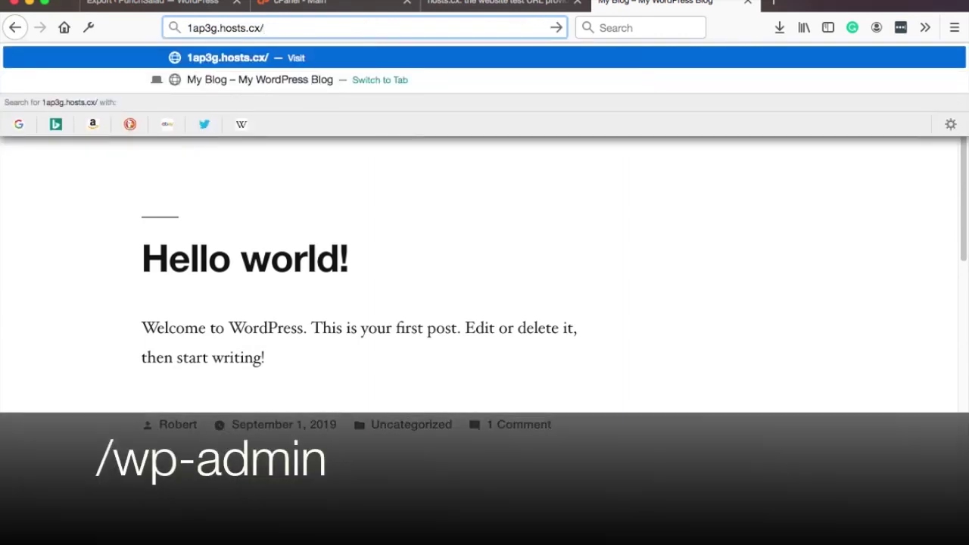
text(p-admin)
key(Return)
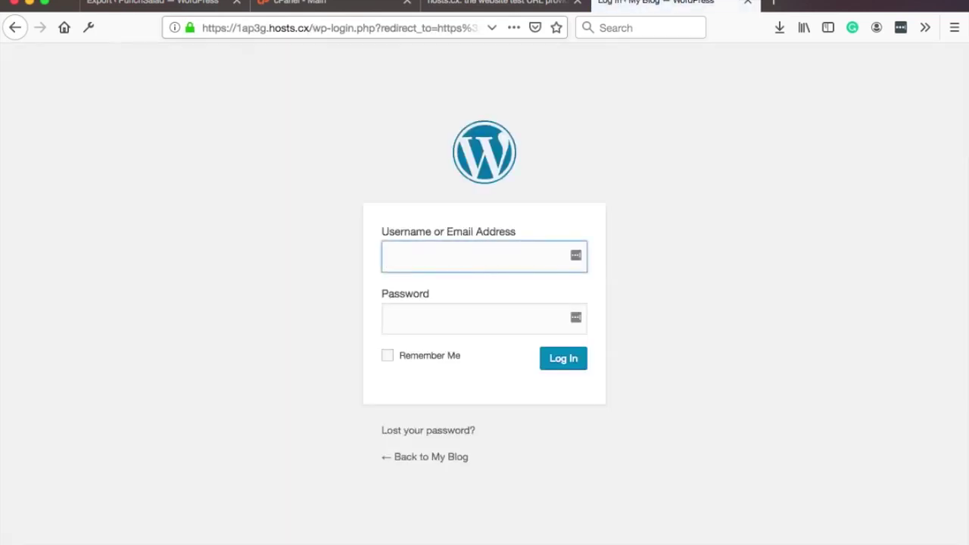
Log in to the new WordPress site with the admin username and account password.
text(Robert)
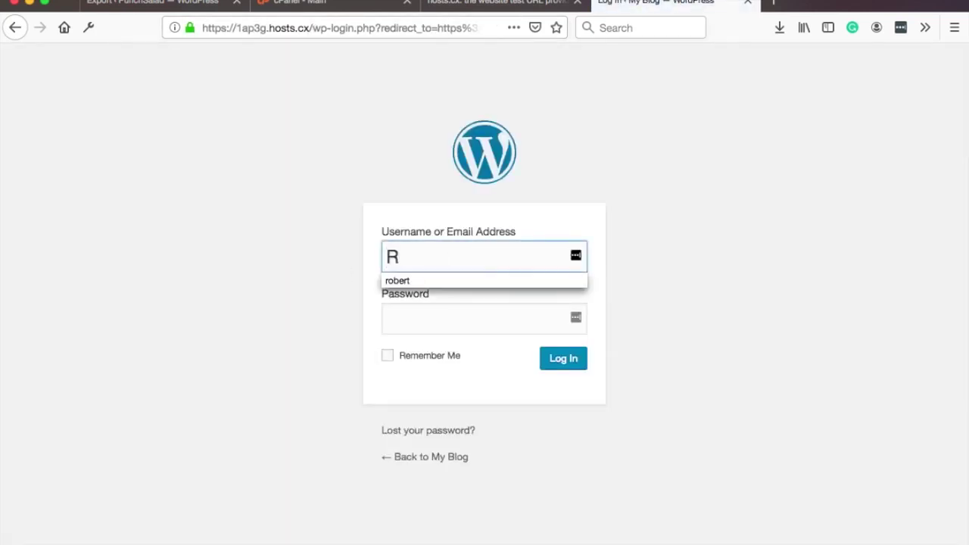
click(425, 329)
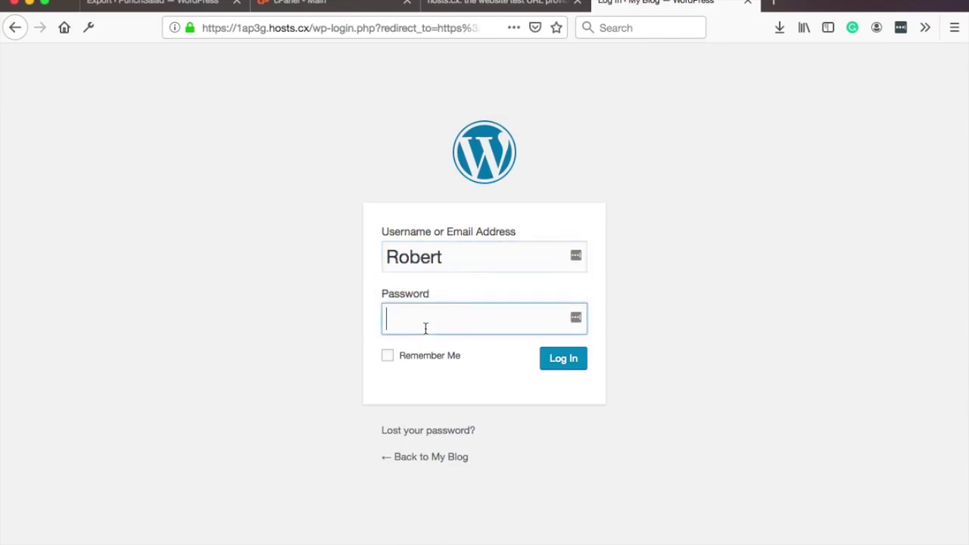
text(************)
click(551, 356)
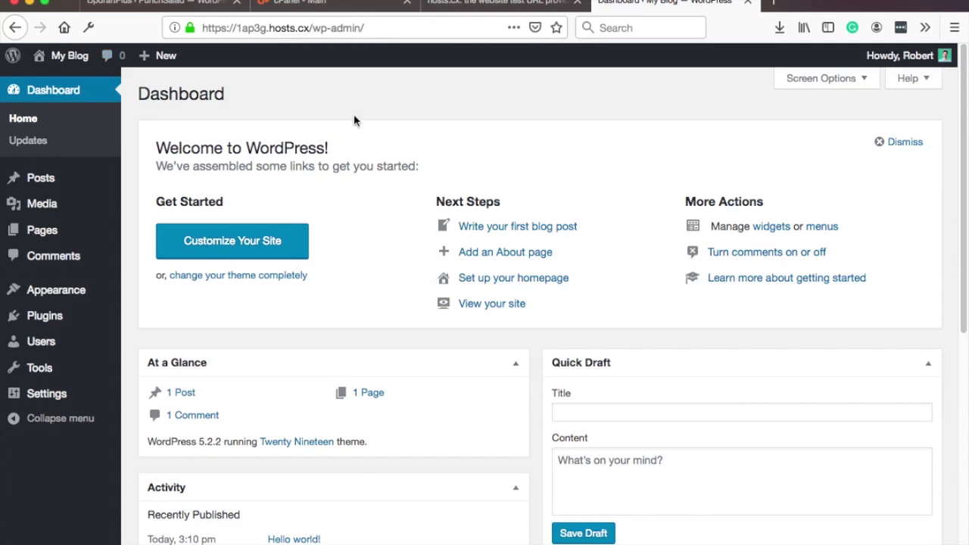
Search the plugin directory for UpdraftPlus, install the UpdraftPlus WordPress Backup Plugin and try to activate it.
mouse_move(47, 325)
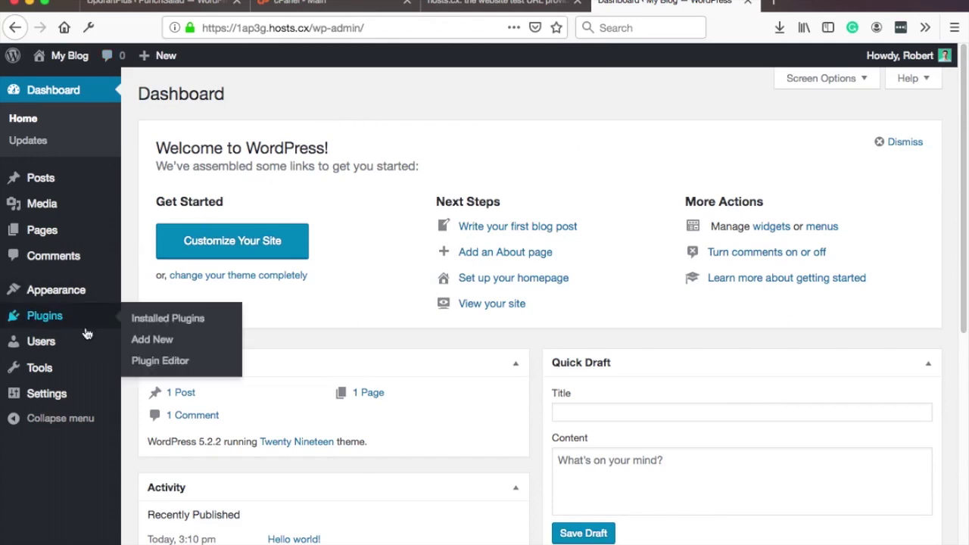
click(159, 345)
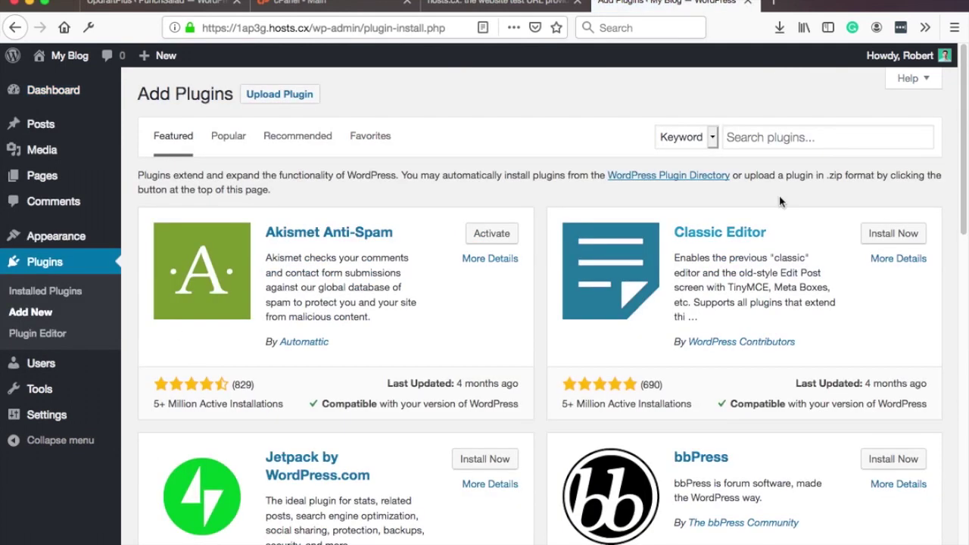
click(769, 137)
text(UpdraftPlus)
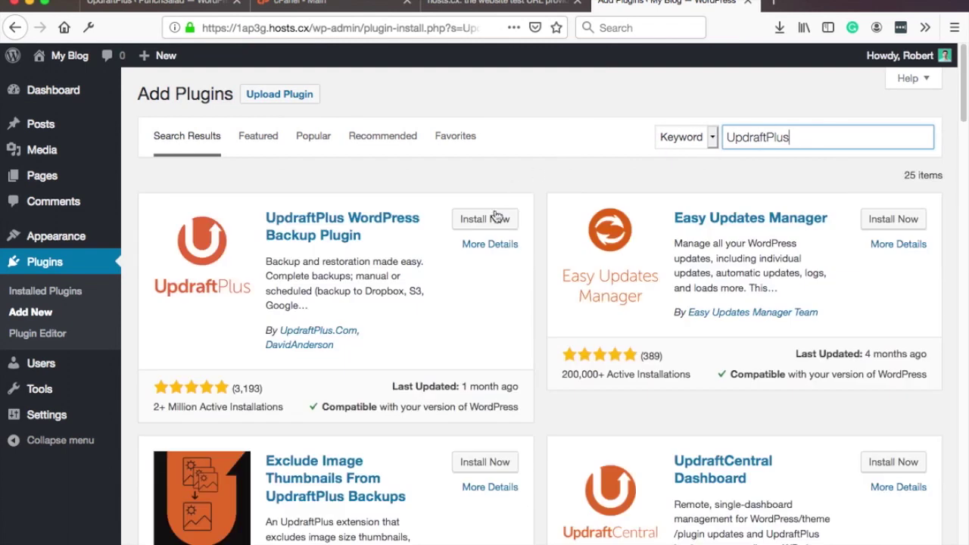
click(496, 218)
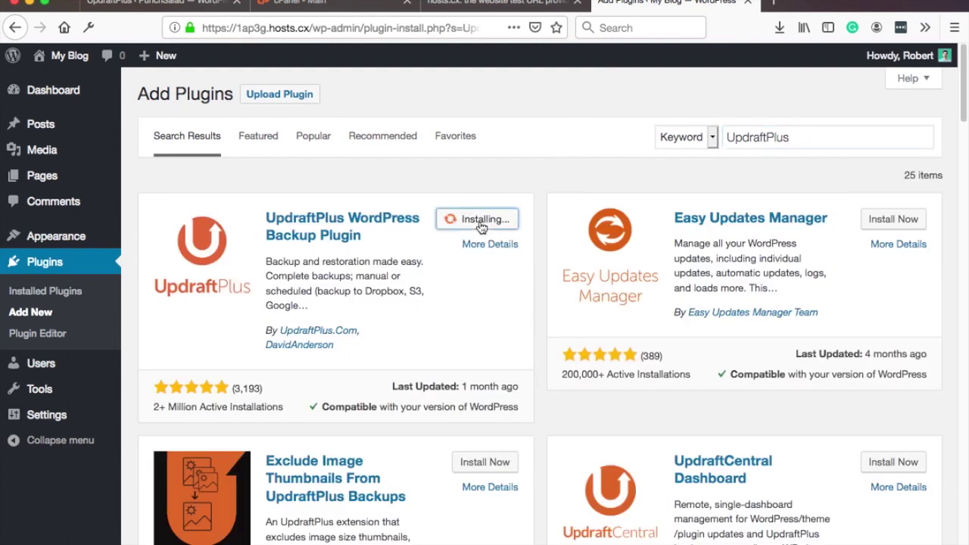
click(488, 227)
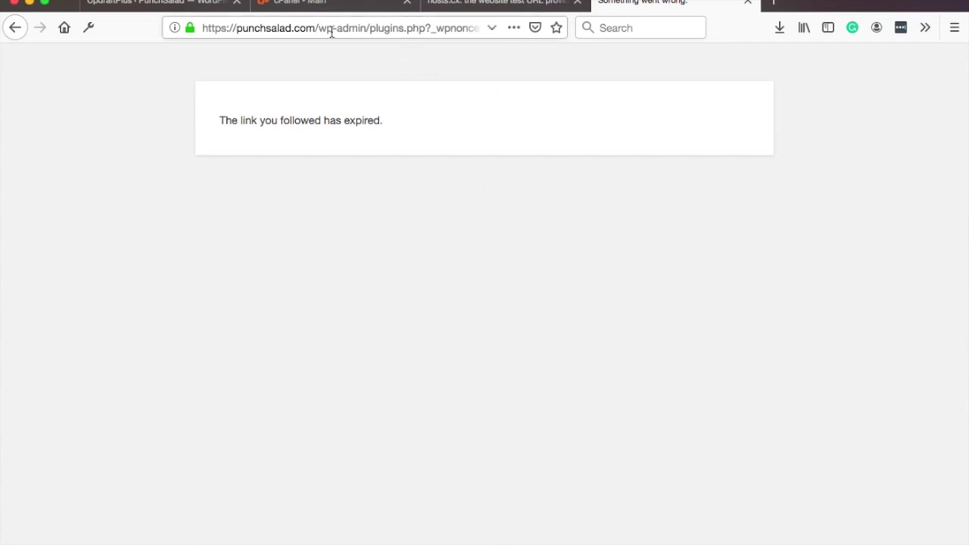
Load the UpdraftPlus activation link under the 1ap3g.hosts.cx test domain instead of punchsalad.com, and dismiss the plugin's welcome pop-up.
click(469, 7)
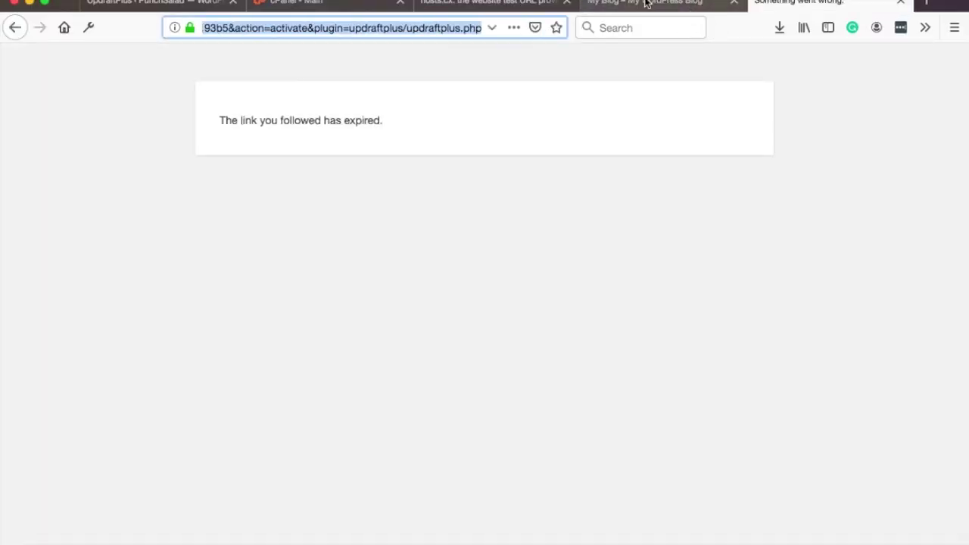
click(657, 2)
click(355, 31)
key(ctrl+v)
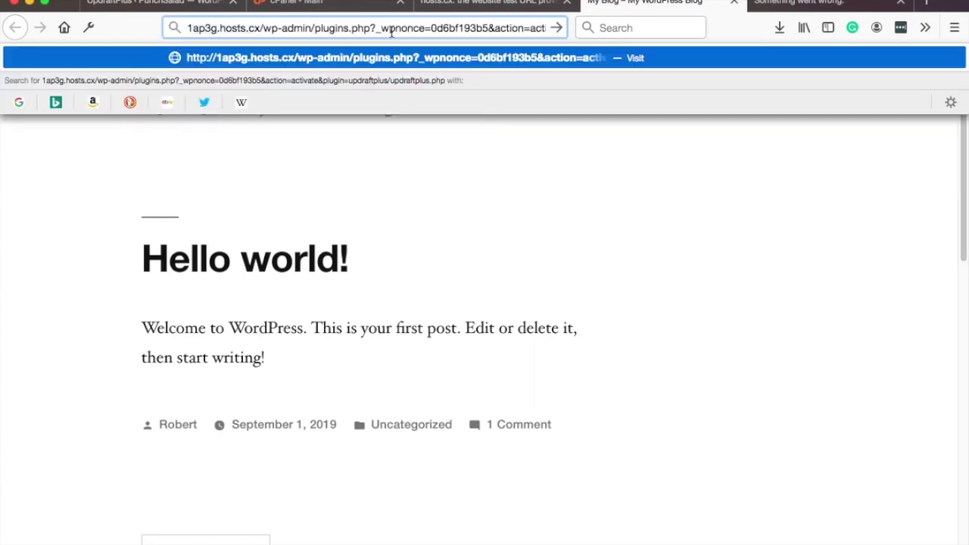
key(Return)
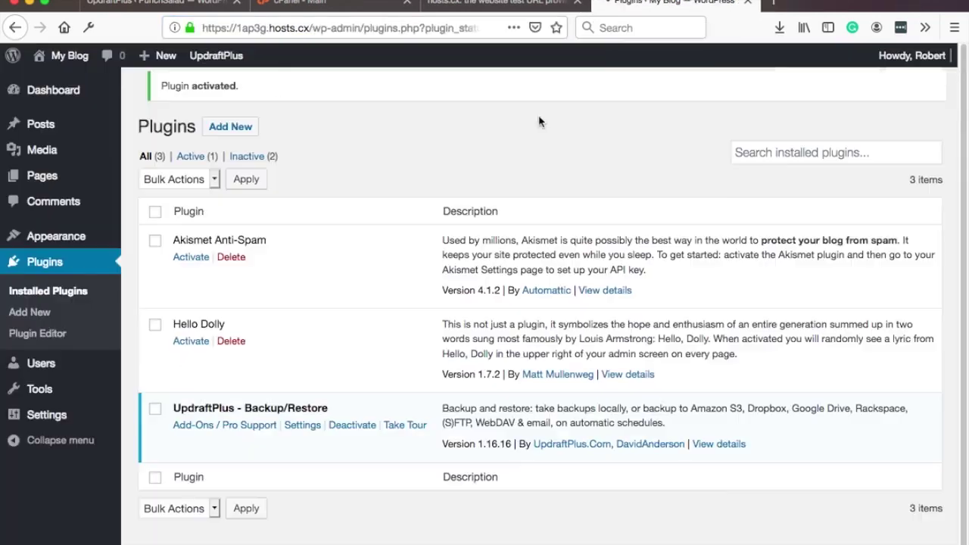
scroll(536, 121, down, 1)
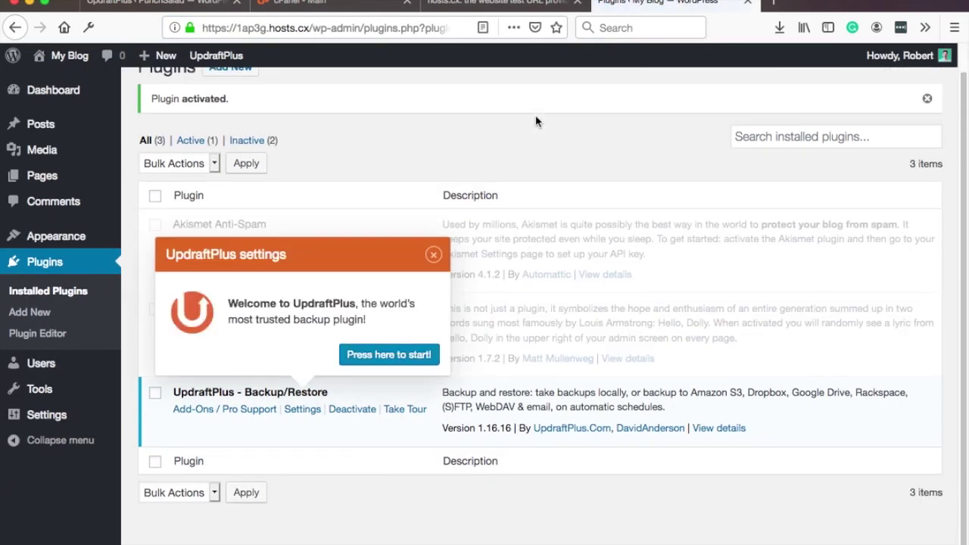
click(433, 255)
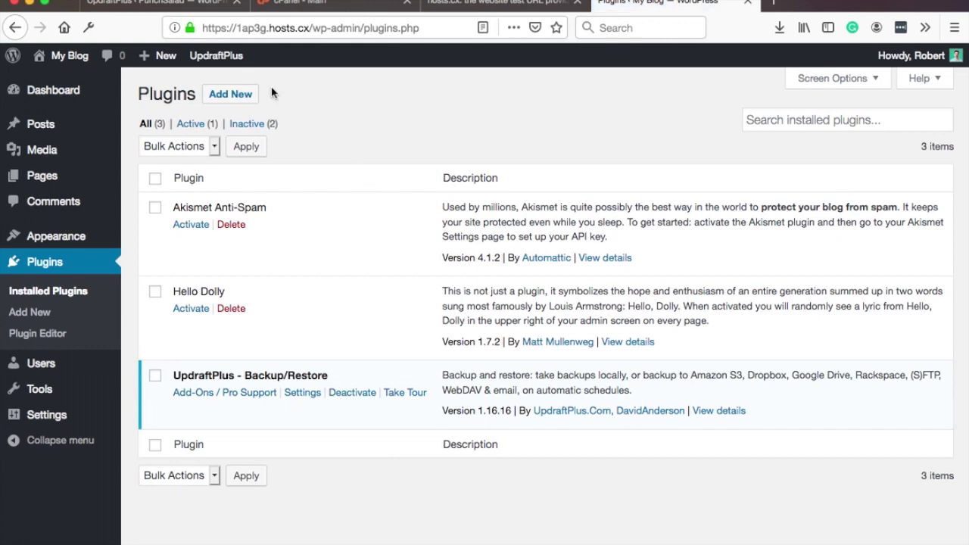
mouse_move(219, 48)
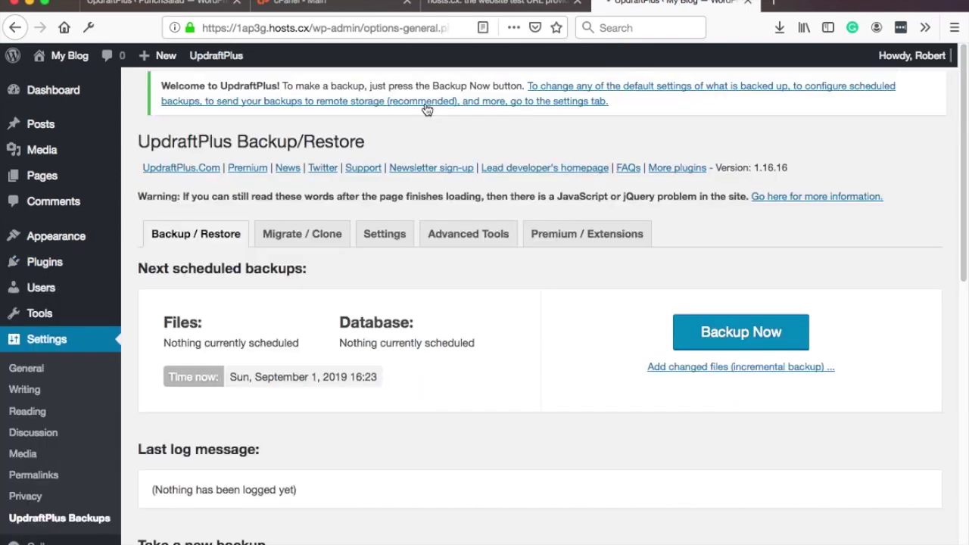
scroll(437, 384, down, 3)
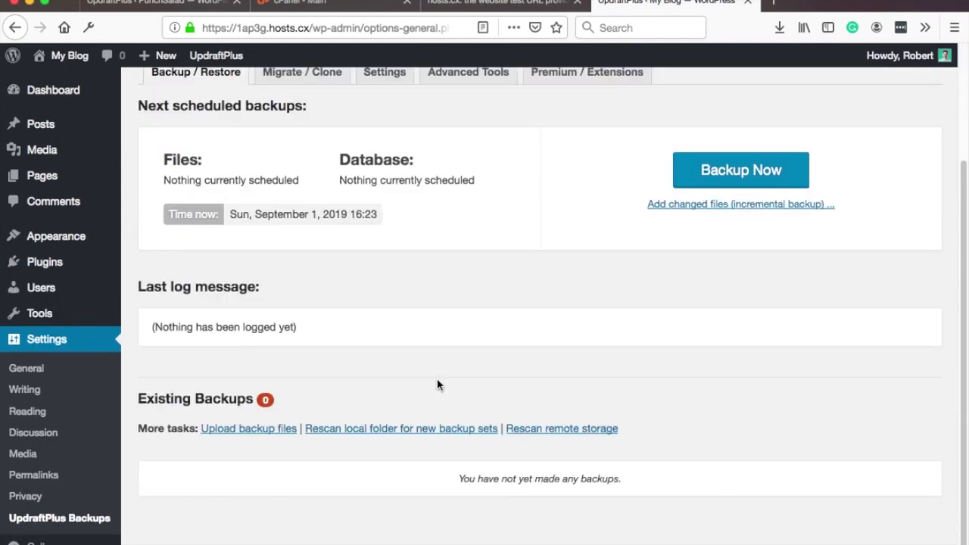
click(258, 433)
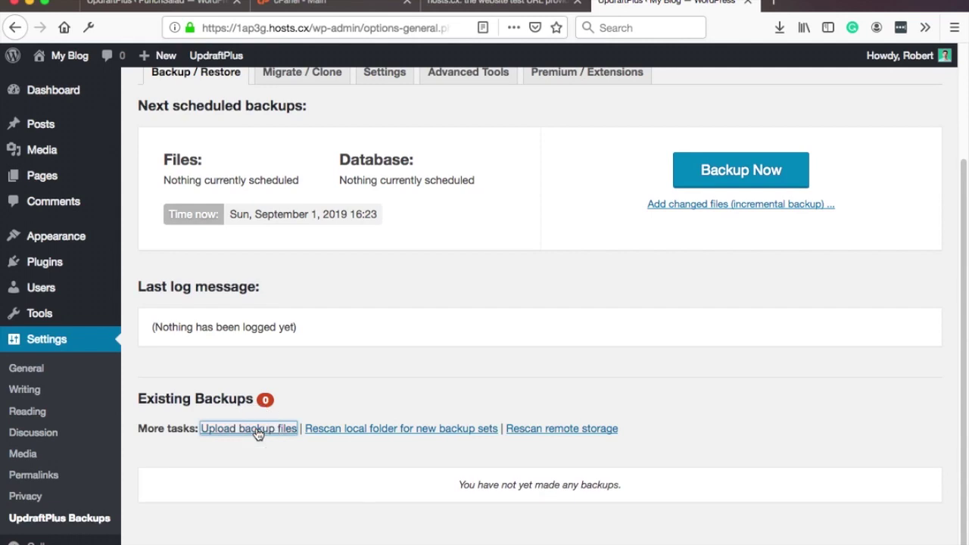
scroll(361, 264, down, 3)
click(539, 388)
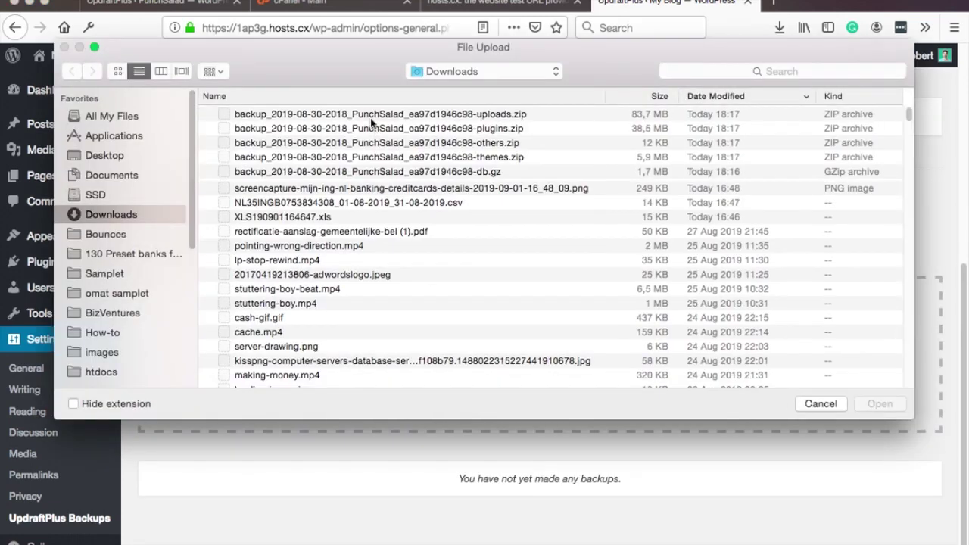
click(370, 115)
shift+click(450, 174)
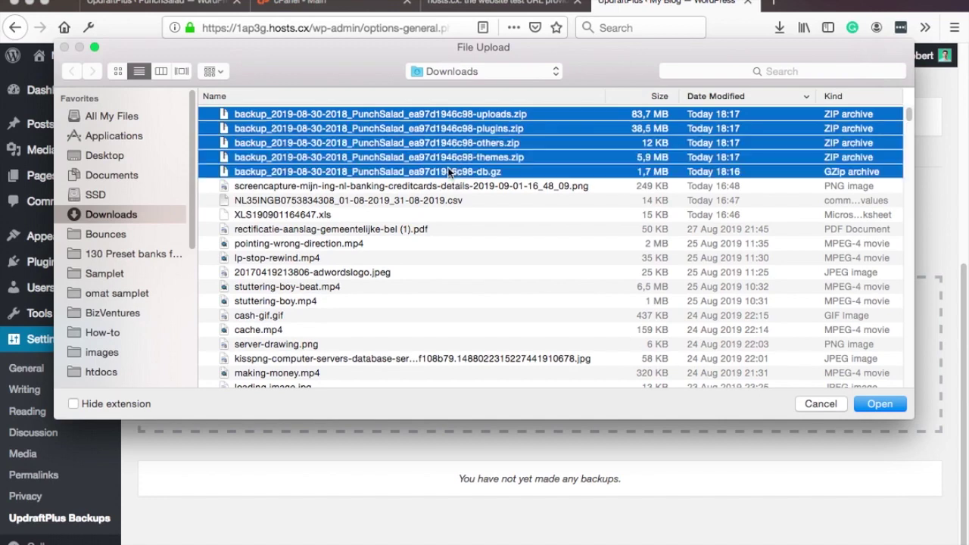
click(878, 403)
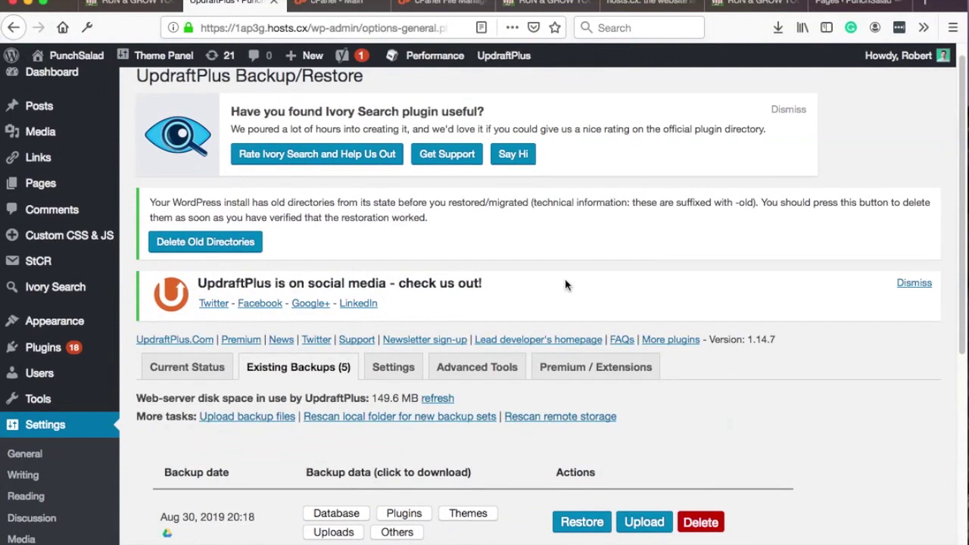
Restore the Aug 30, 2019 20:18 backup with Plugins, Themes, Uploads, Others and Database, and follow the restoration progress log.
scroll(565, 284, down, 2)
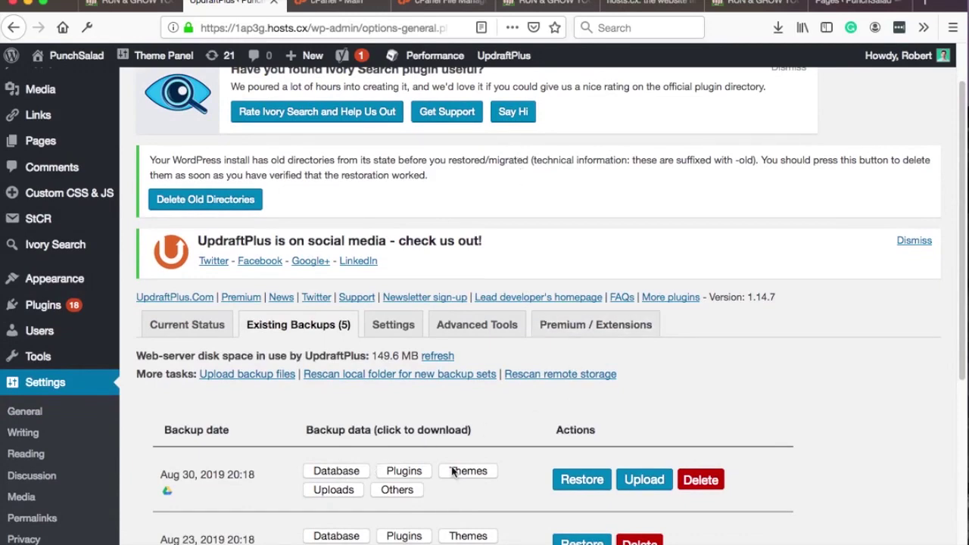
click(583, 481)
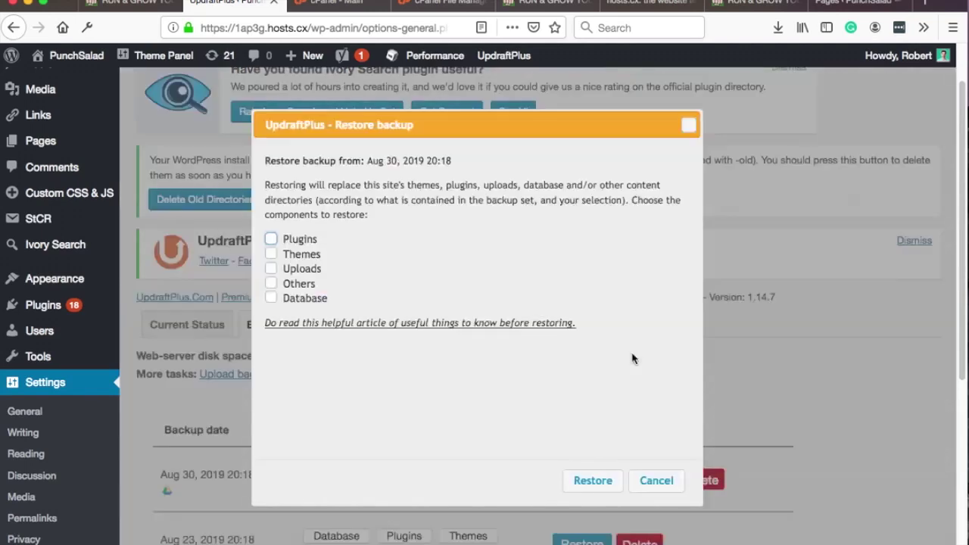
click(271, 239)
click(271, 254)
click(271, 269)
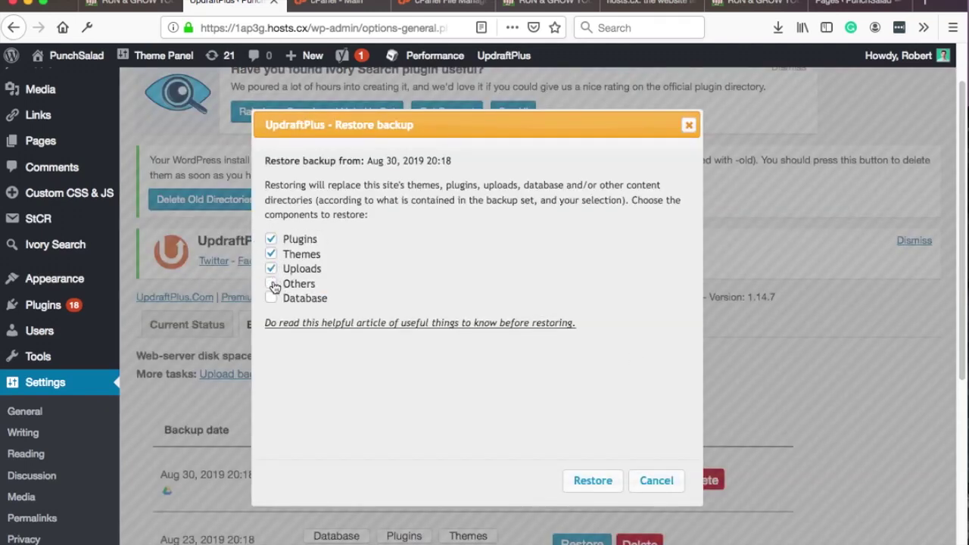
click(271, 283)
click(272, 299)
click(603, 483)
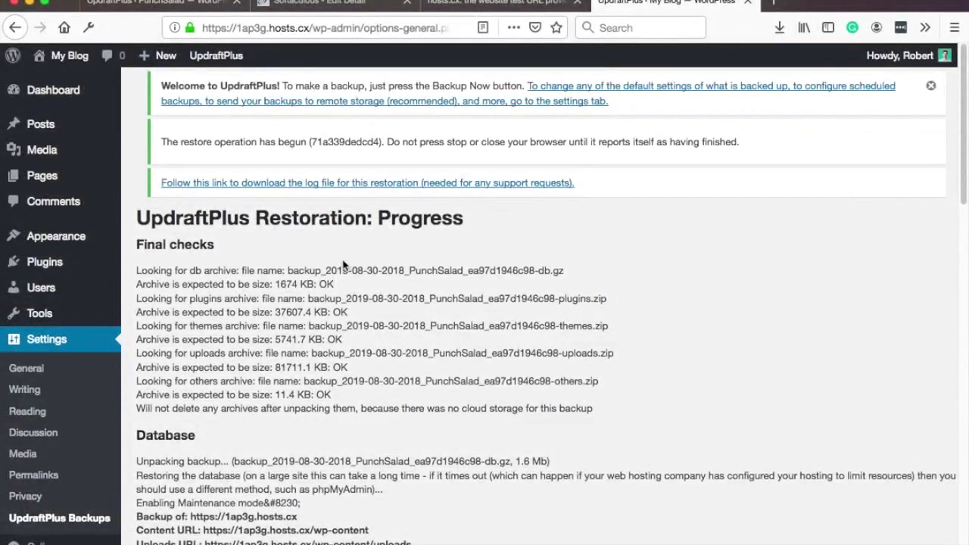
scroll(323, 280, down, 2)
scroll(323, 280, down, 15)
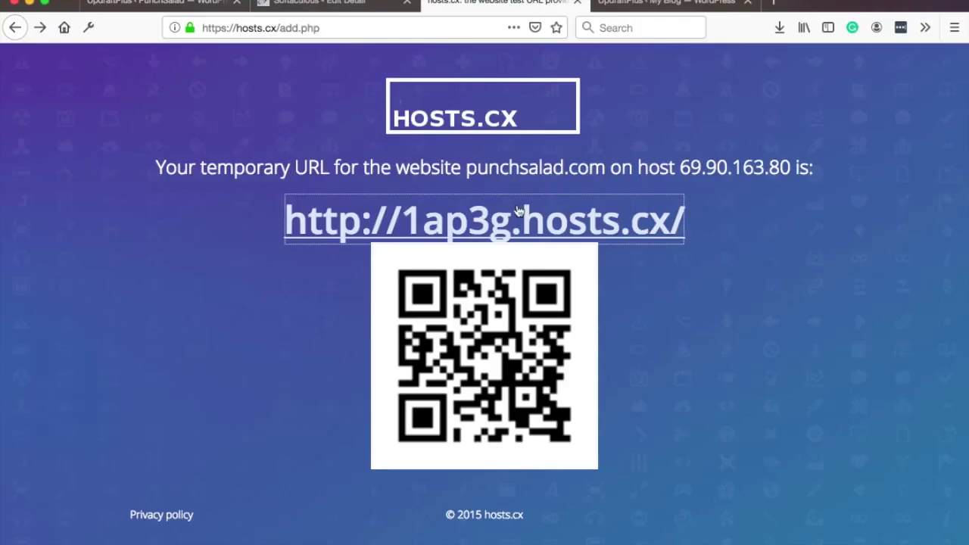
Open the restored site through the hosts.cx temporary URL and examine the homepage and the On Page SEO for Beginners post.
click(519, 223)
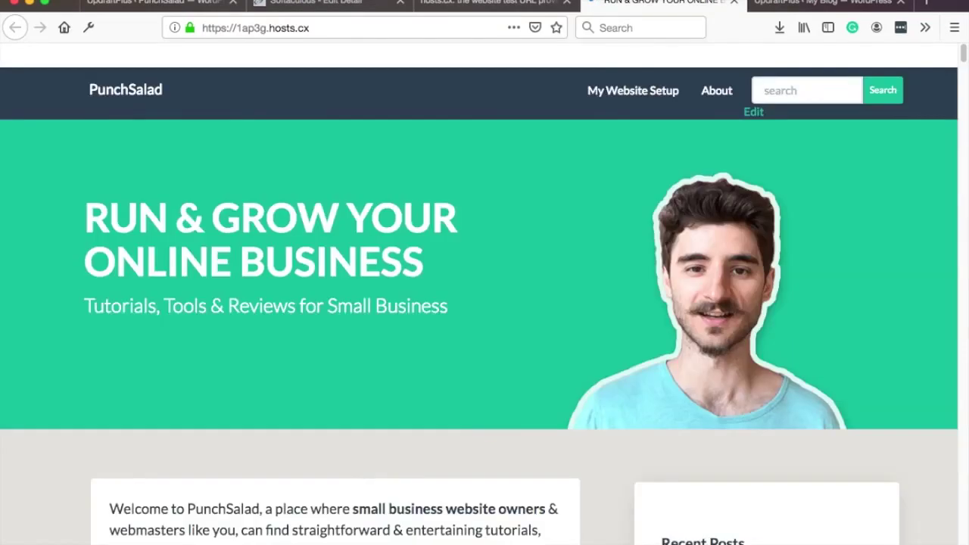
scroll(588, 189, down, 1)
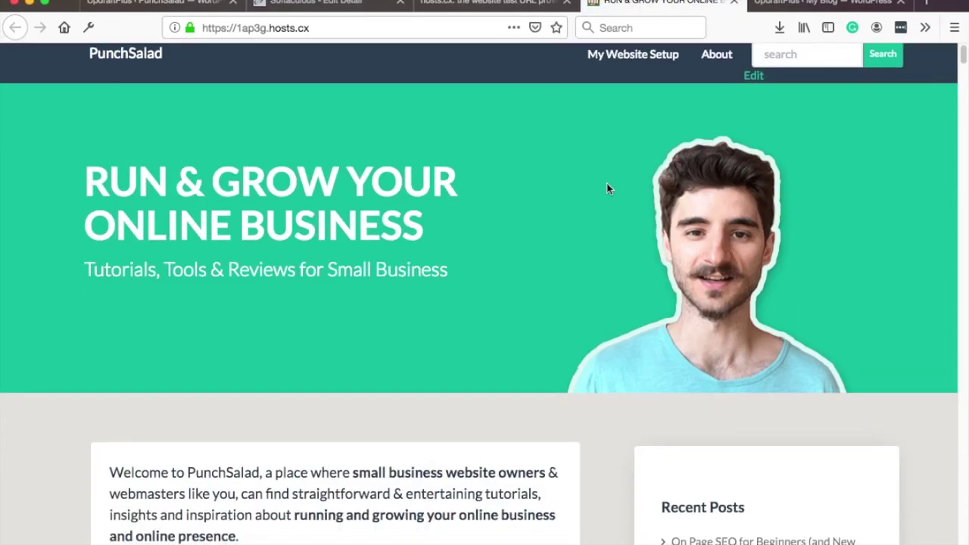
scroll(849, 244, down, 10)
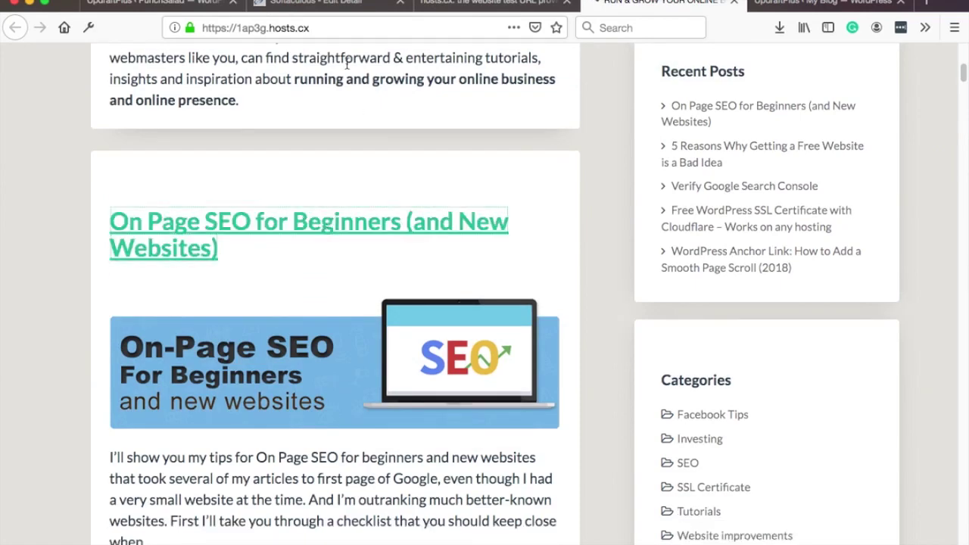
click(303, 221)
scroll(484, 303, down, 10)
drag(963, 227, 963, 51)
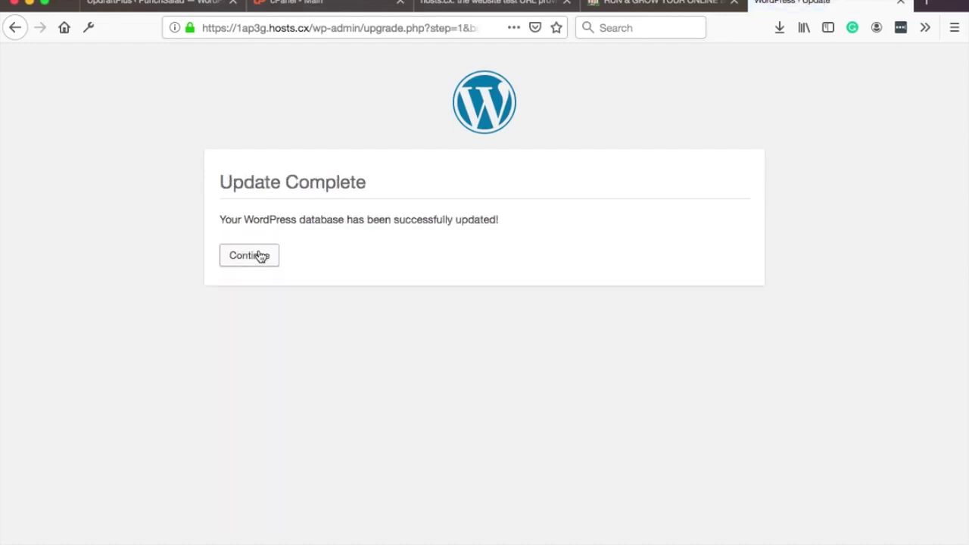
Continue past the completed WordPress database update and open the list of all pages in the restored site's admin.
click(259, 257)
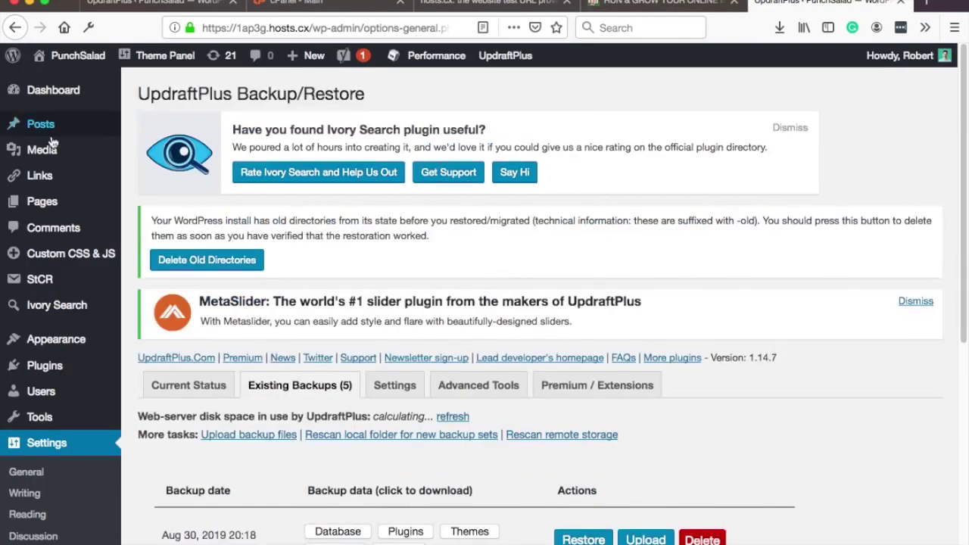
mouse_move(54, 139)
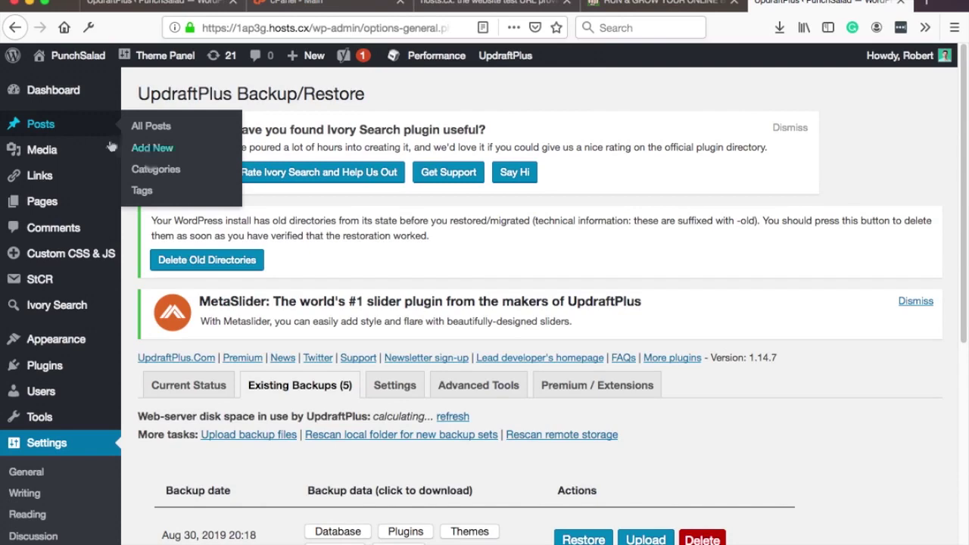
mouse_move(53, 201)
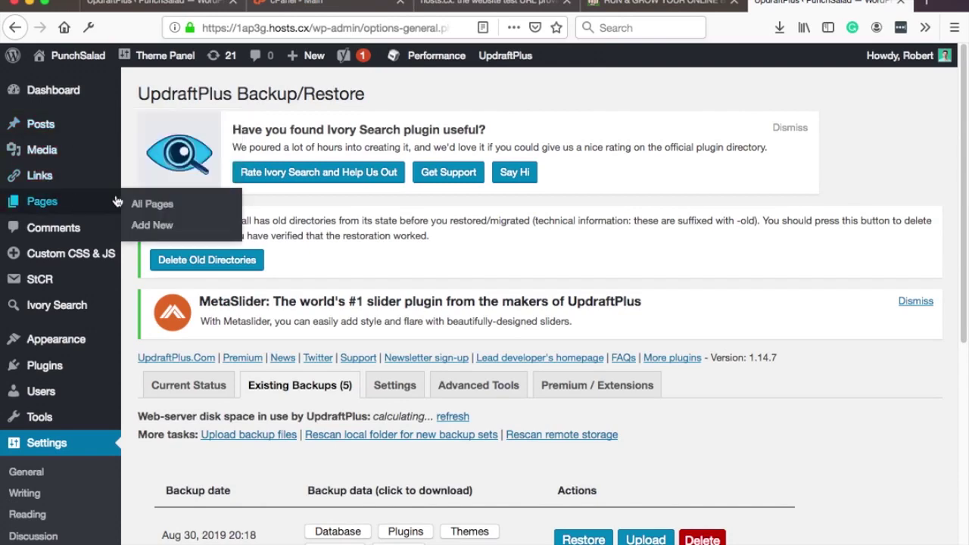
click(167, 211)
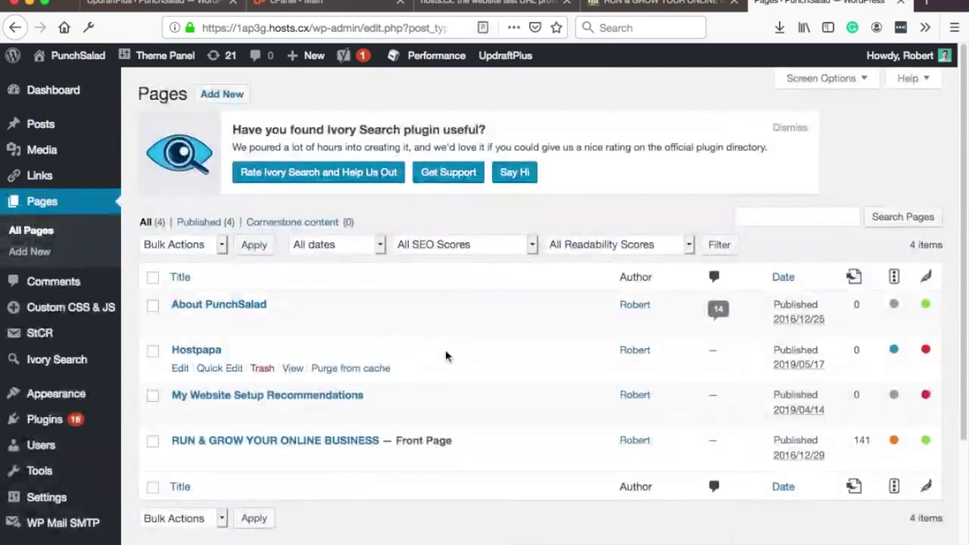
Create a new page titled test-page, dismissing the editor's welcome tip, and publish it.
click(224, 94)
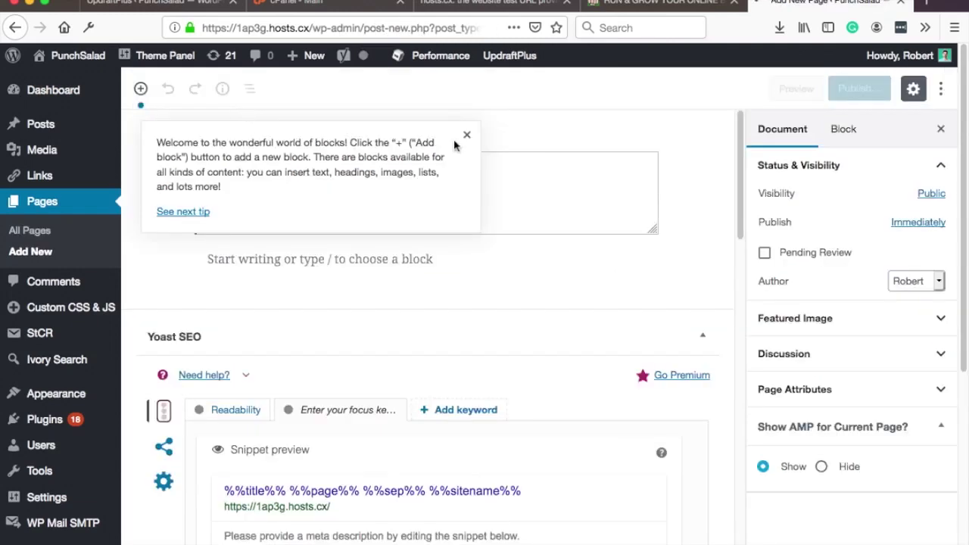
click(467, 136)
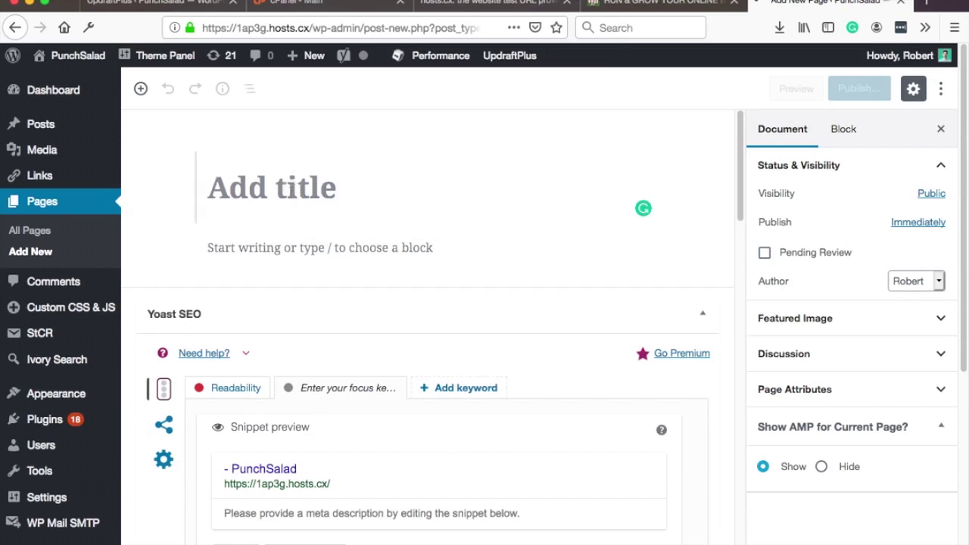
text(test-page)
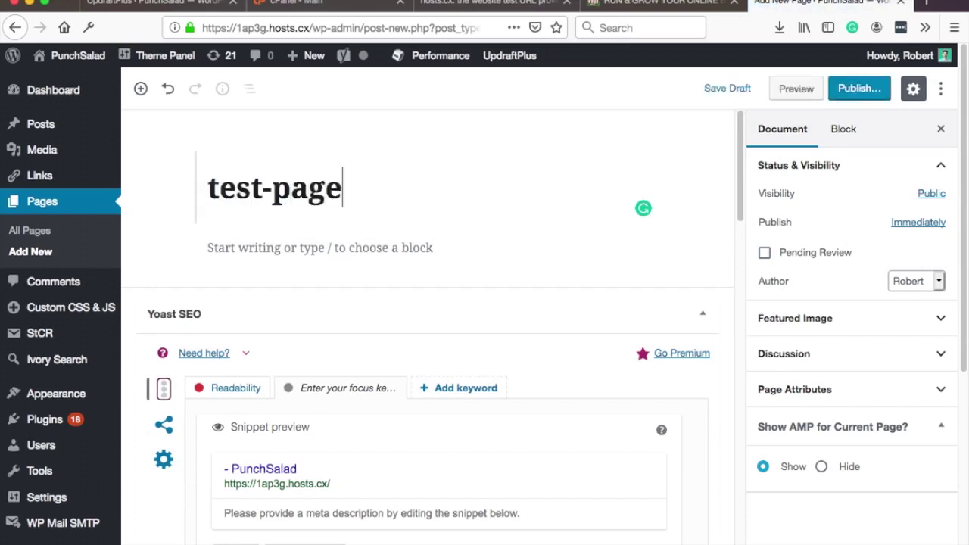
key(Return)
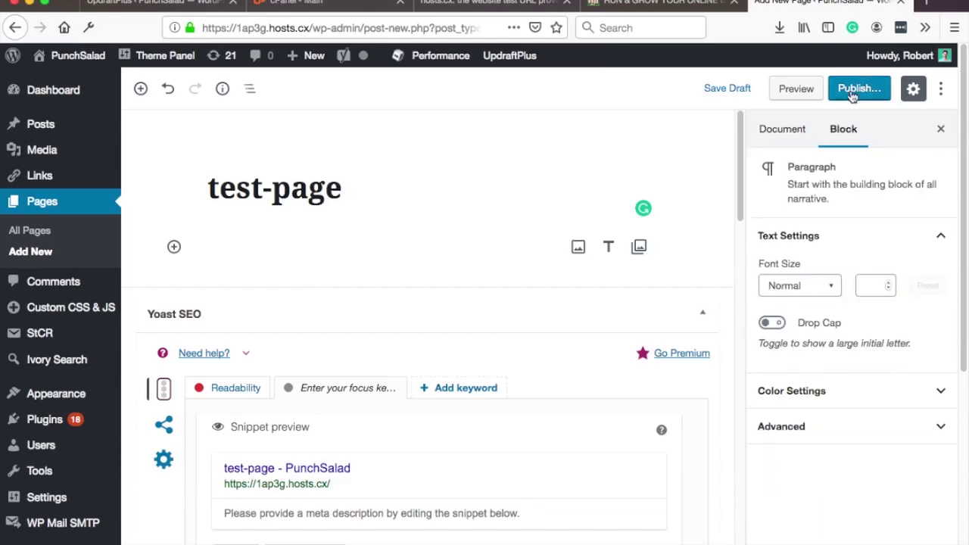
click(859, 88)
click(861, 87)
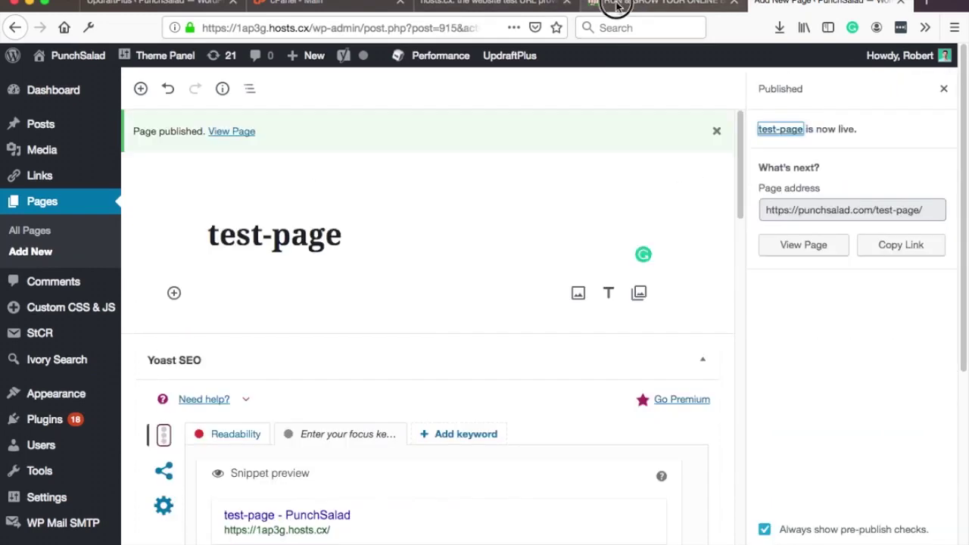
Load 1ap3g.hosts.cx/test-page in the tab showing the previewed site and check the published page.
click(651, 5)
click(348, 28)
text(/test-page)
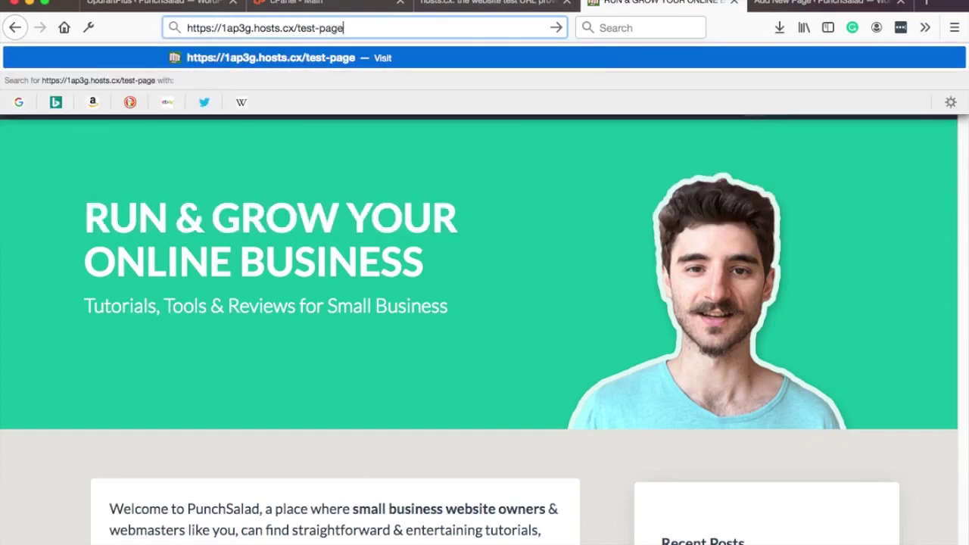
key(Return)
scroll(349, 248, down, 5)
scroll(349, 249, up, 5)
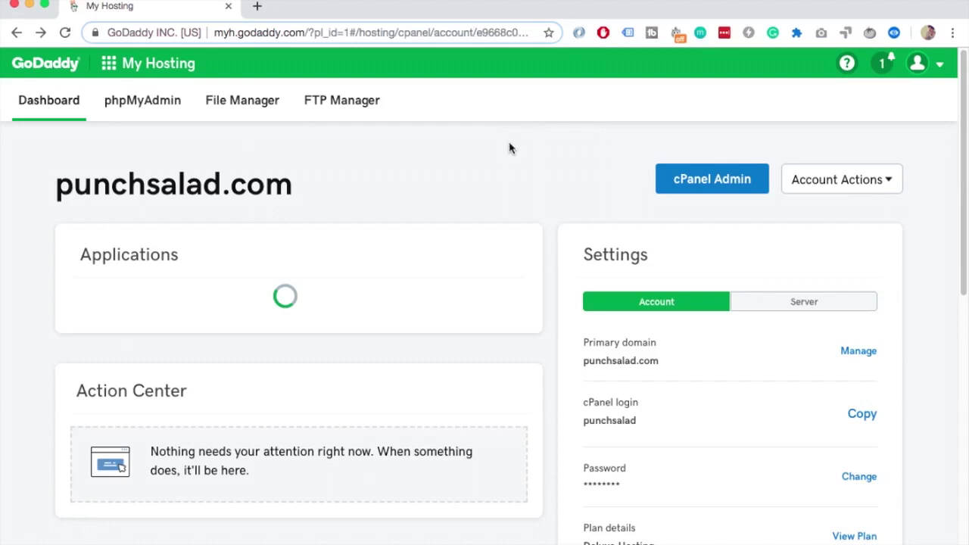
Go to the GoDaddy domain list from the hosting dashboard and open the settings of punchsalad.com.
click(109, 63)
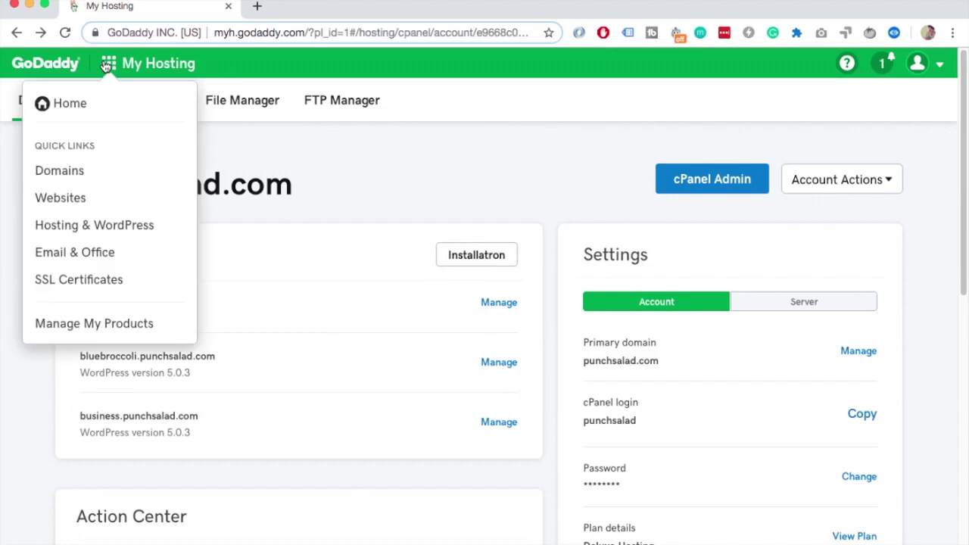
click(68, 175)
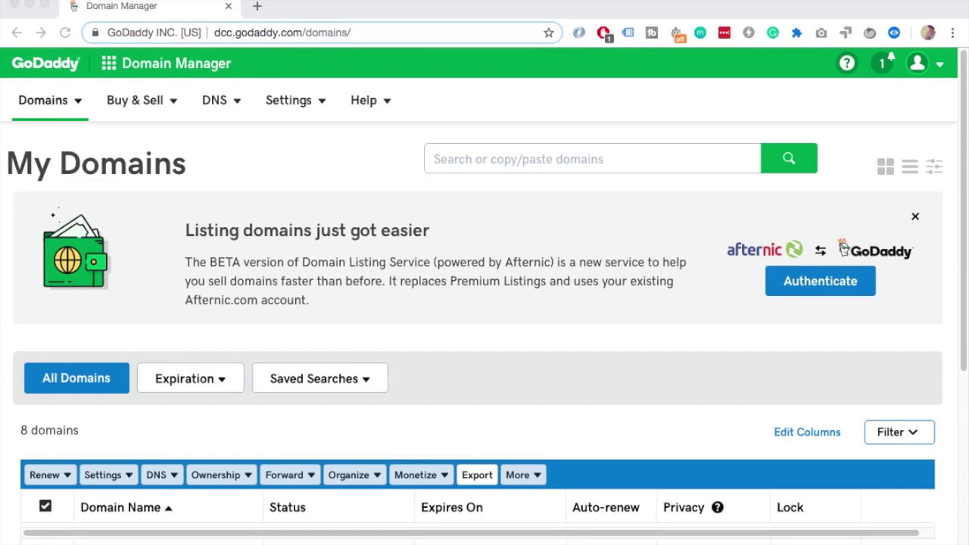
click(356, 175)
scroll(354, 189, down, 5)
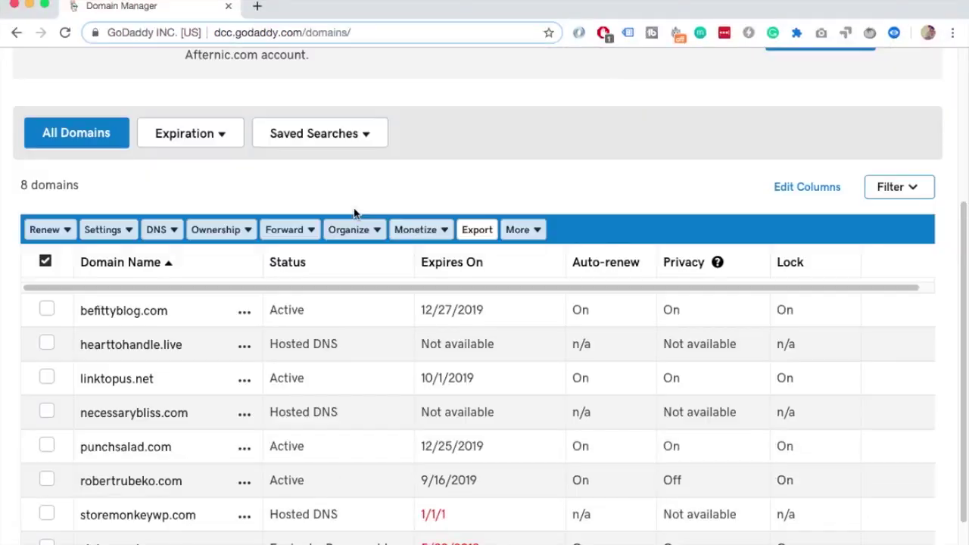
scroll(352, 209, down, 1)
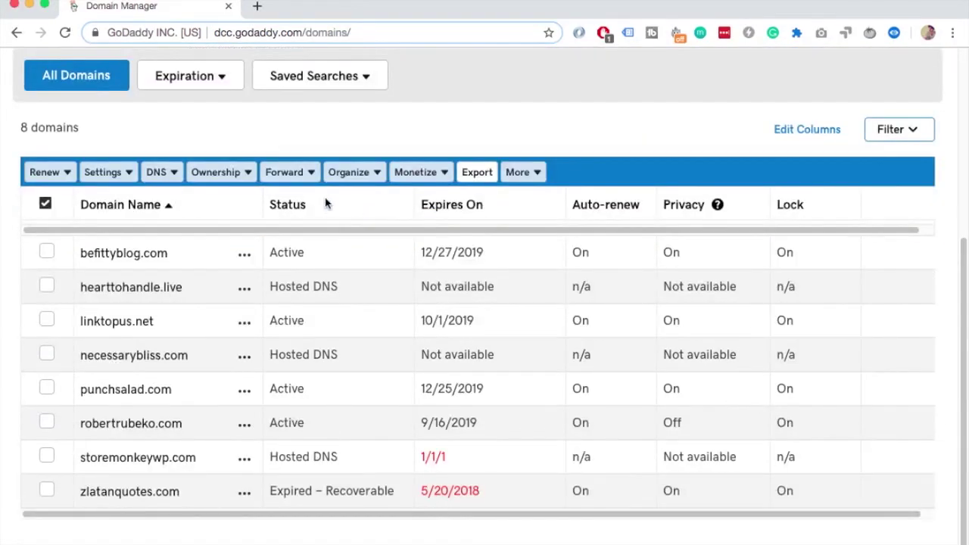
click(138, 392)
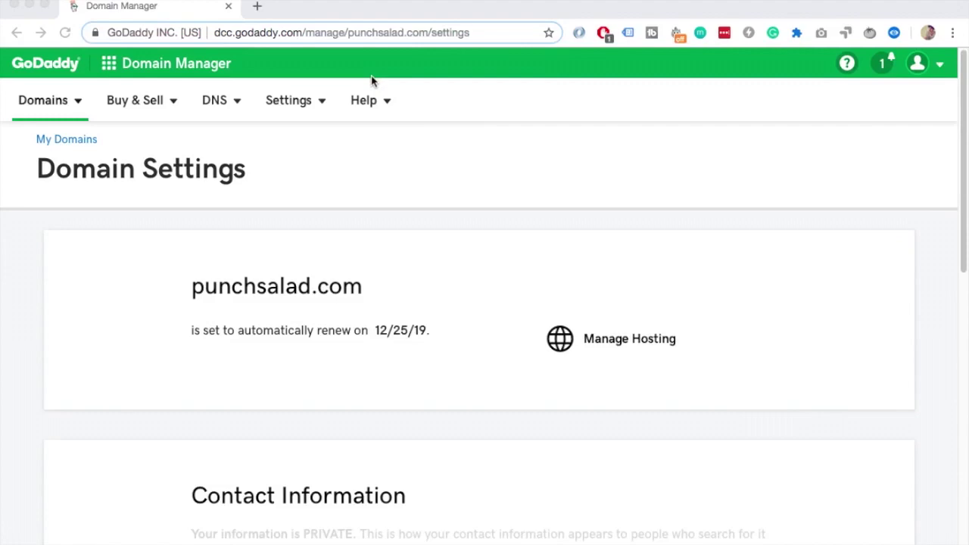
Open the DNS management page for punchsalad.com and bring its DNS records into view.
click(363, 9)
scroll(444, 258, down, 10)
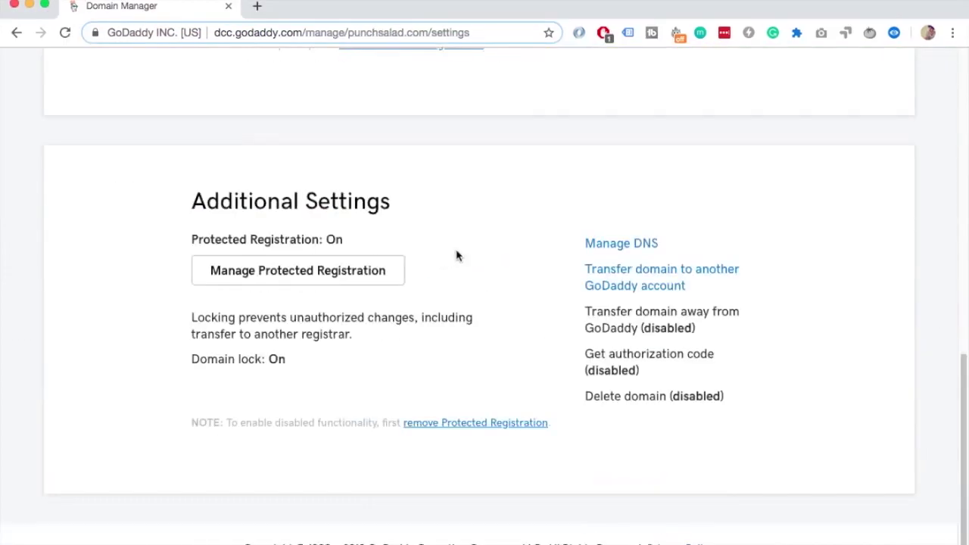
click(629, 246)
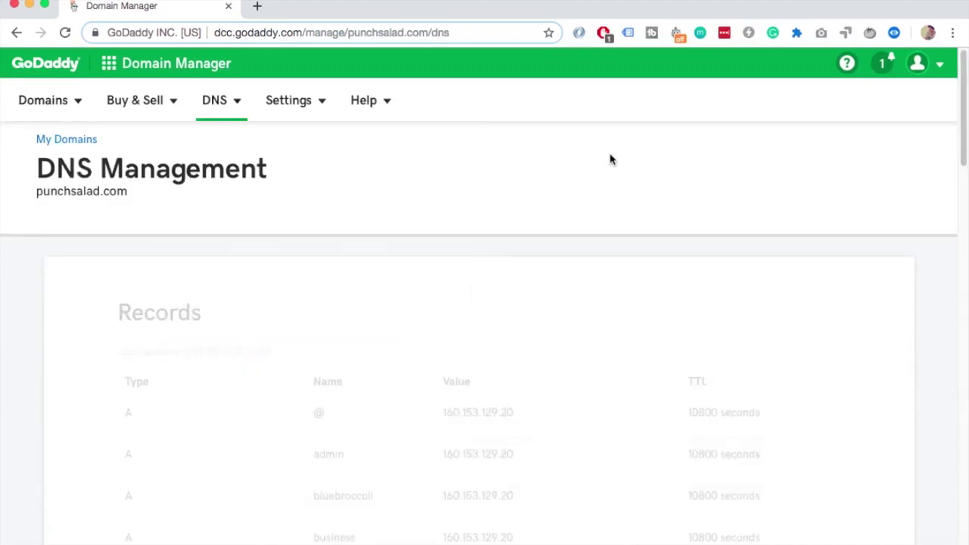
scroll(613, 159, down, 4)
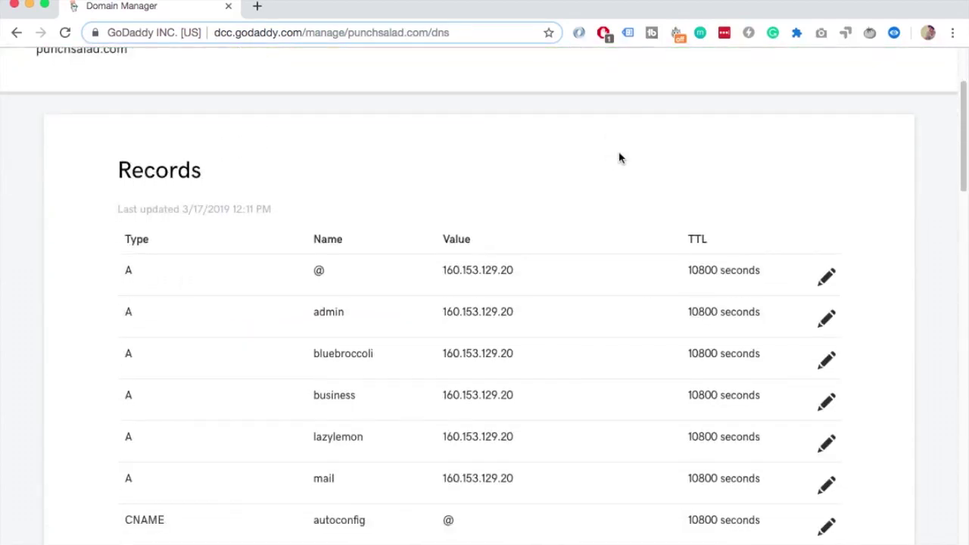
scroll(619, 157, down, 1)
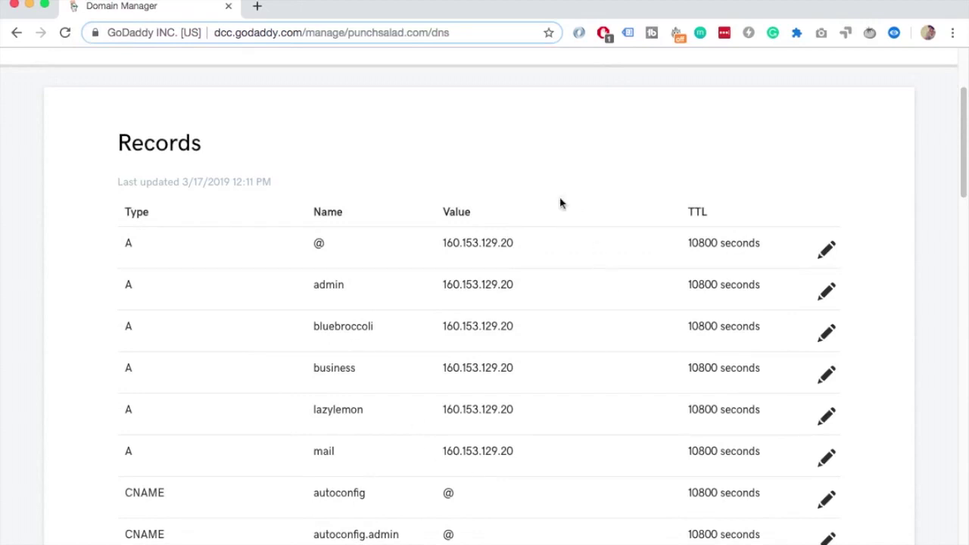
Capture a full-page screenshot of punchsalad.com's DNS management page, download it as a PNG image and close the capture result.
scroll(560, 203, down, 1)
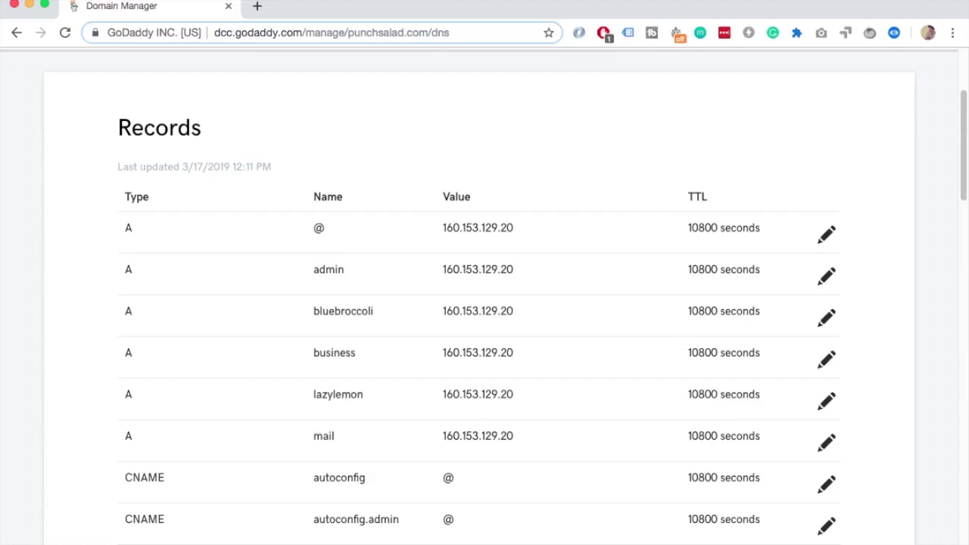
click(786, 279)
scroll(786, 279, up, 5)
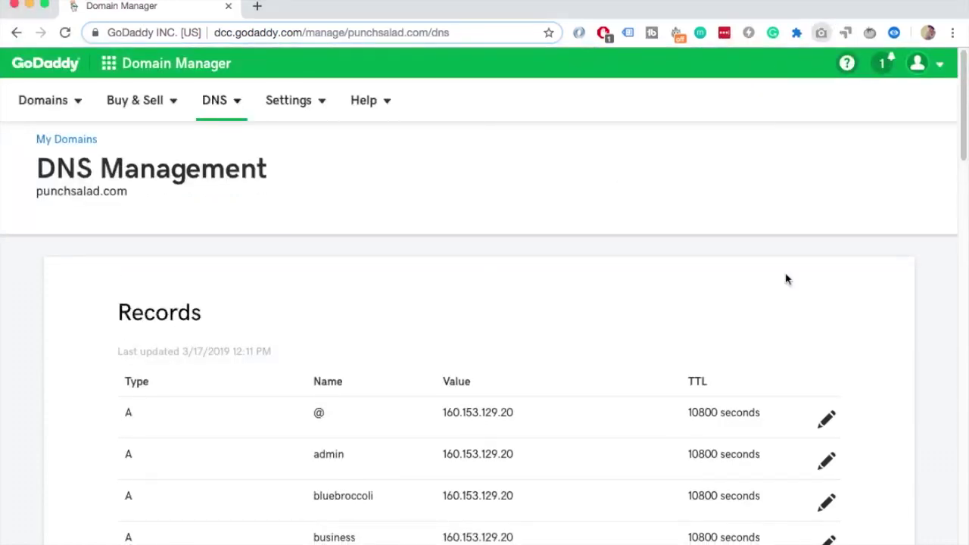
key(alt+shift+p)
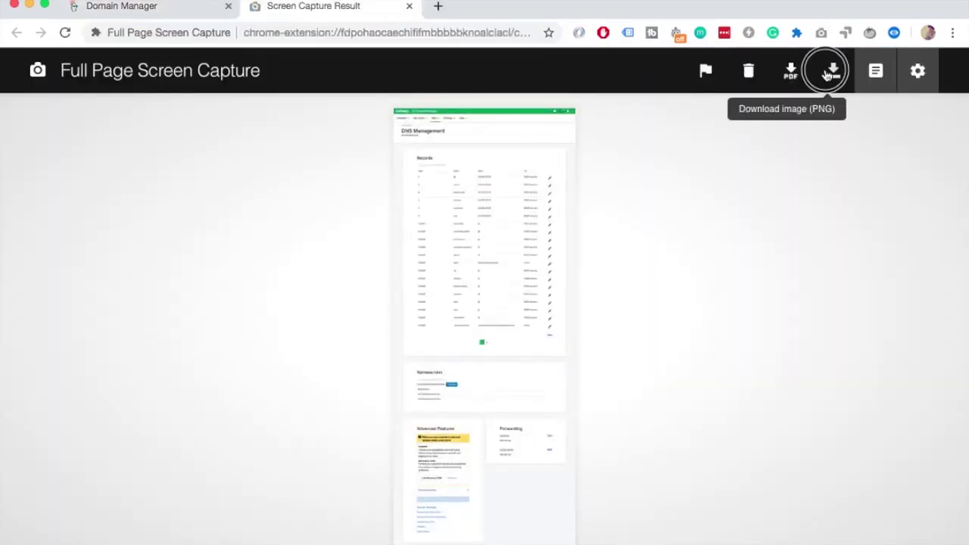
click(409, 6)
Start changing punchsalad.com's nameservers, choose the Custom nameserver type and bring the empty nameserver fields into view.
scroll(575, 212, down, 10)
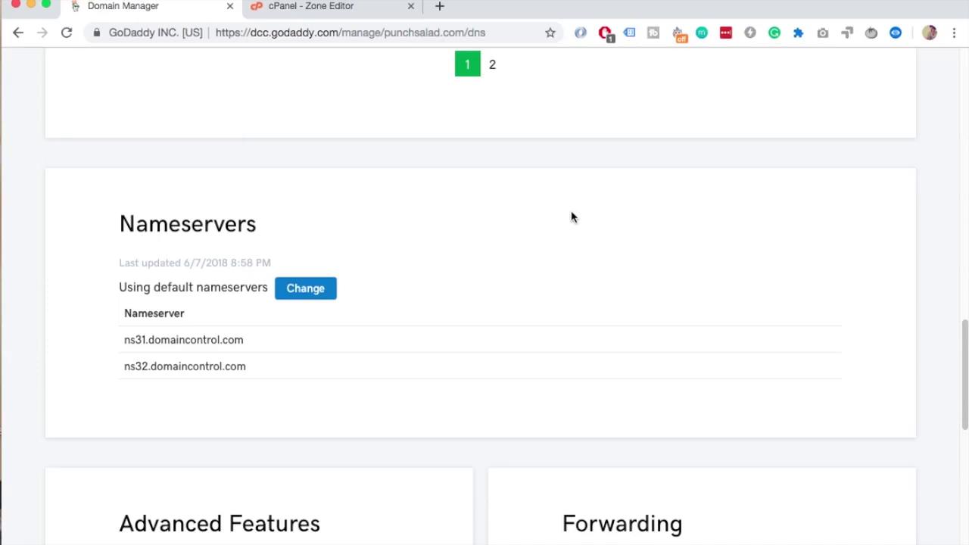
scroll(571, 217, down, 3)
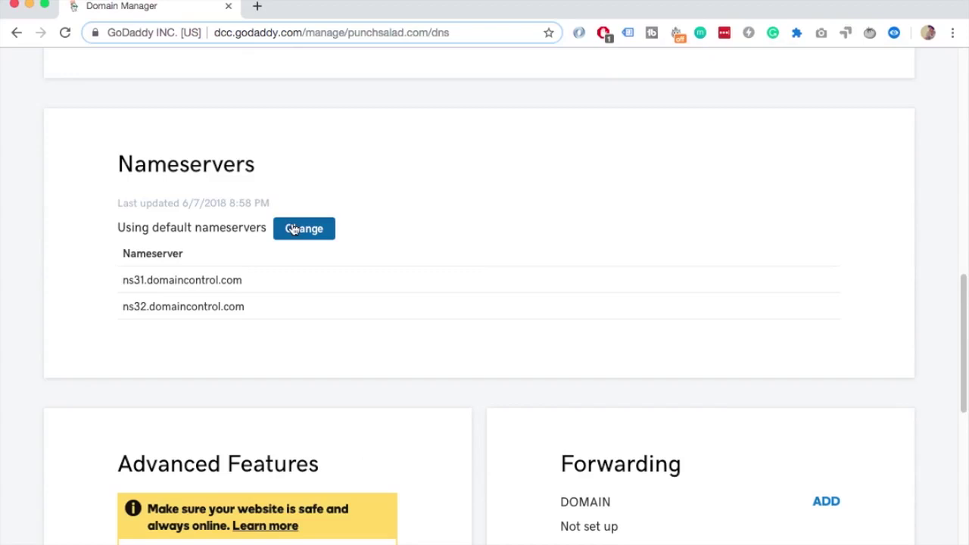
click(294, 229)
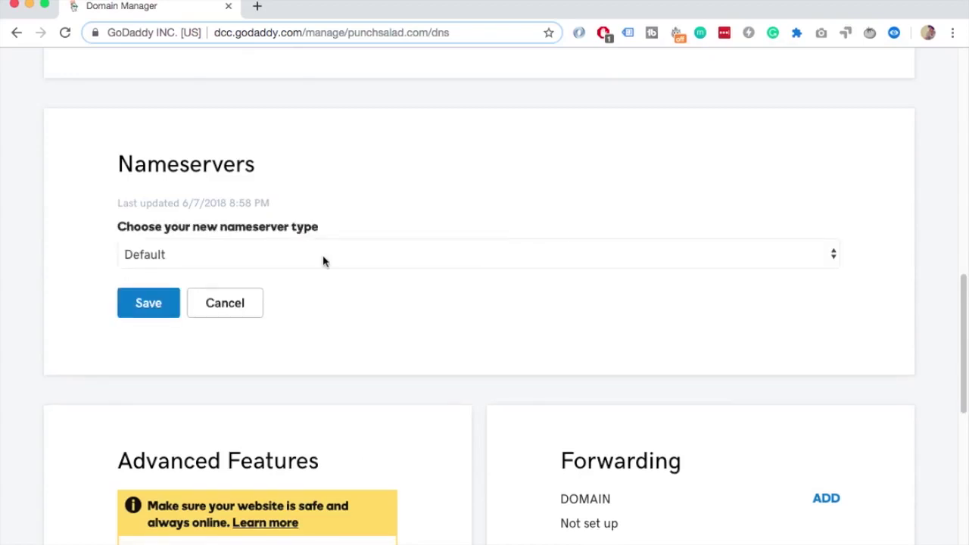
click(324, 261)
click(426, 185)
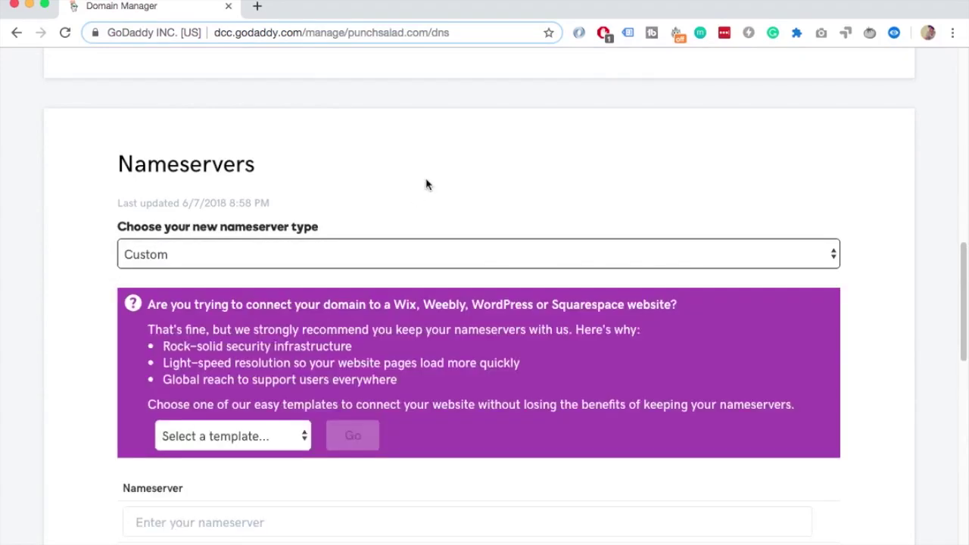
scroll(426, 184, down, 5)
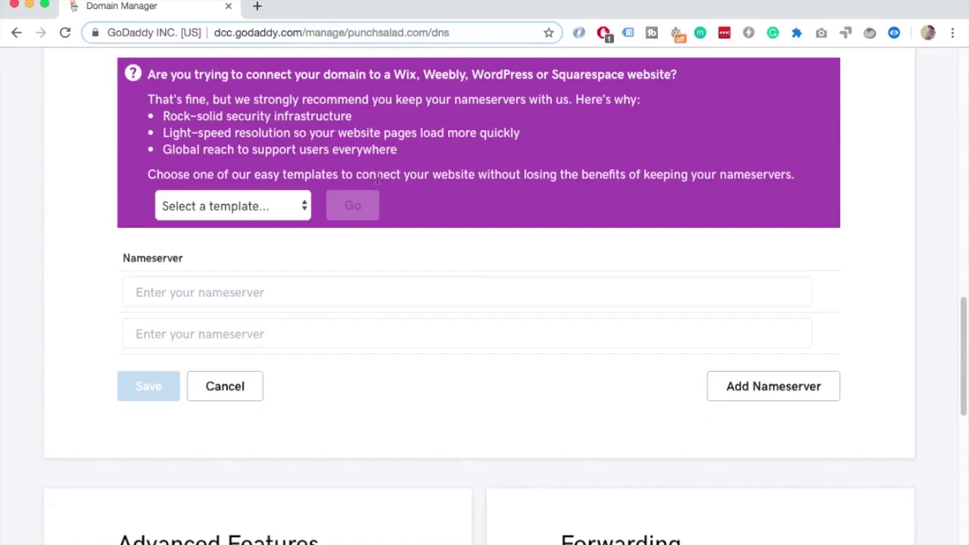
Search Google for hostpapa nameservers in a new tab and find the nameserver addresses in HostPapa's knowledge base article.
key(super+t)
text(ho)
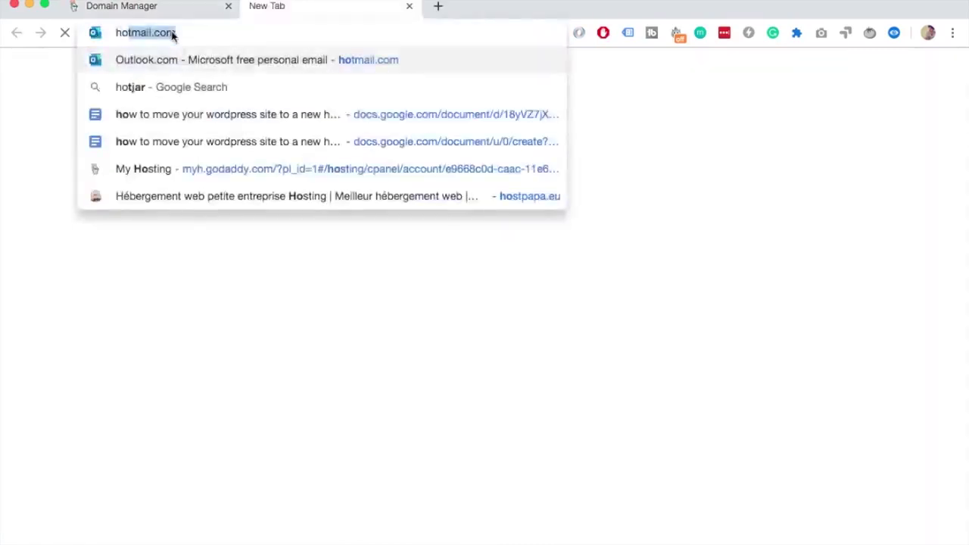
text(stpapa doma)
key(BackSpace)
key(BackSpace)
key(BackSpace)
key(BackSpace)
key(BackSpace)
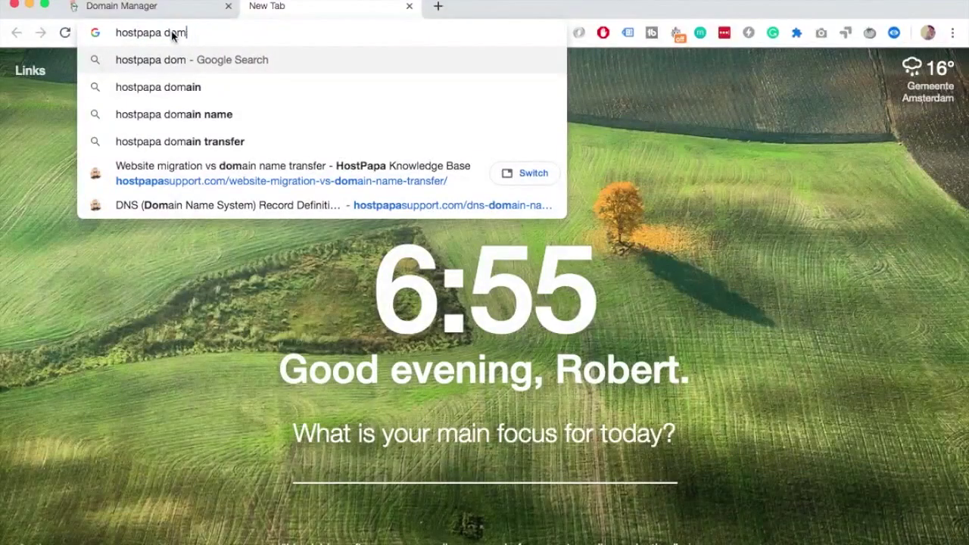
text(name)
key(Return)
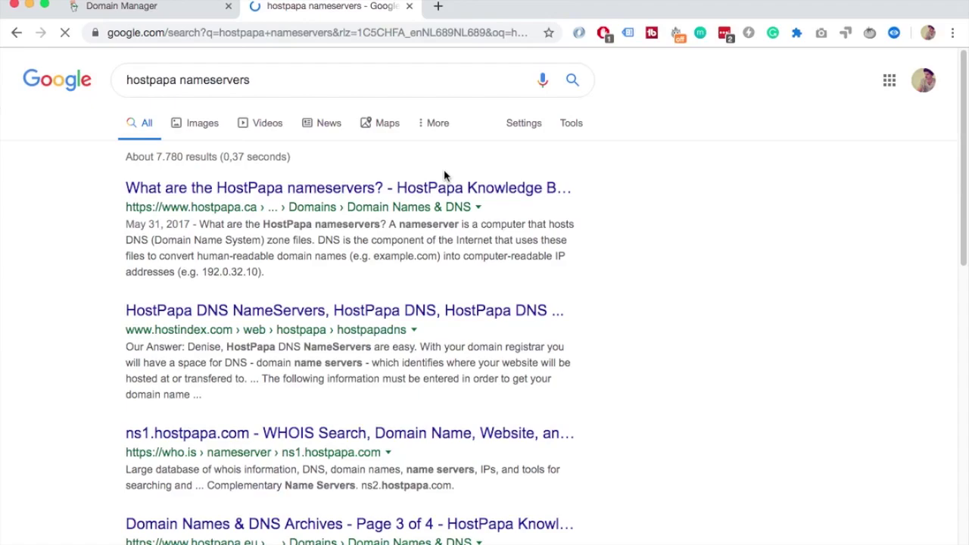
click(402, 189)
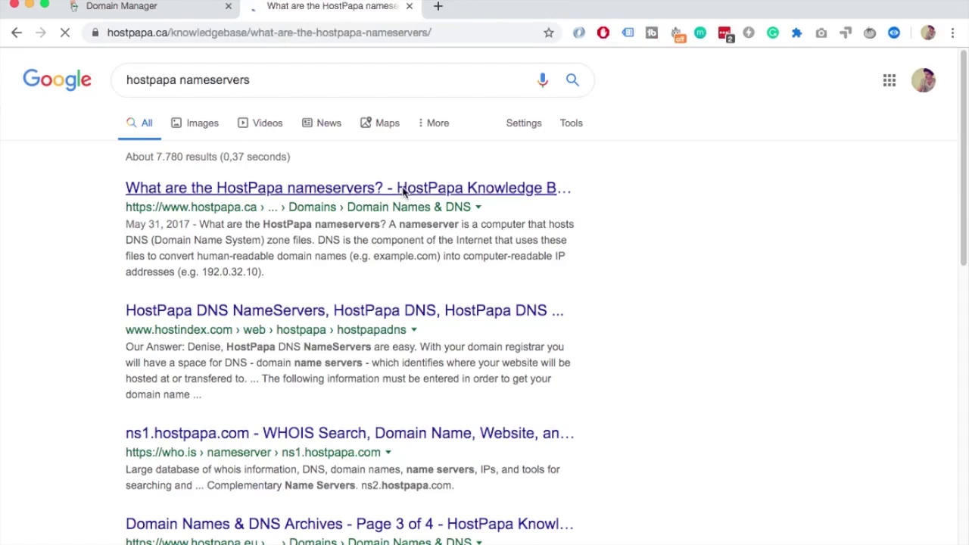
scroll(402, 188, down, 10)
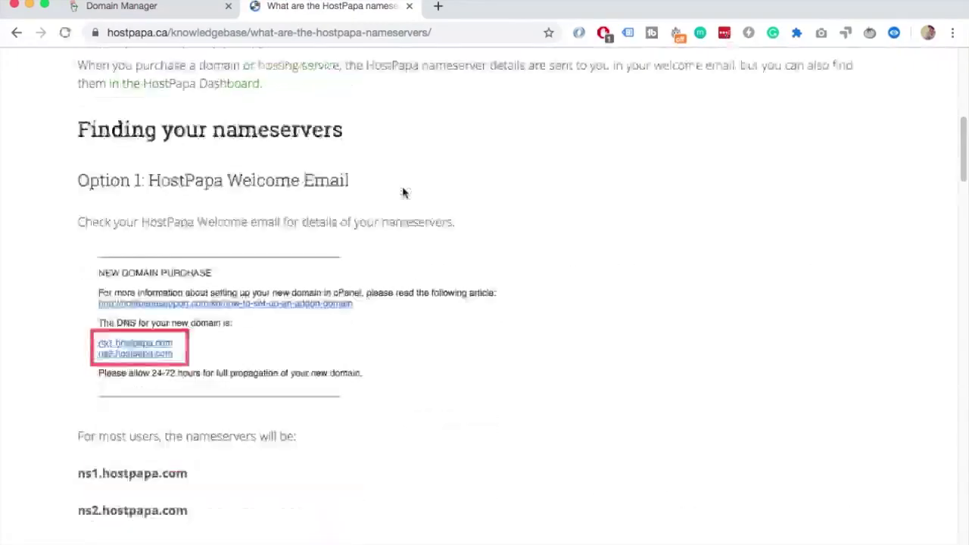
Copy ns1.hostpapa.com from the HostPapa article into punchsalad.com's first custom nameserver field at GoDaddy.
double_click(146, 296)
key(super+c)
key(super+1)
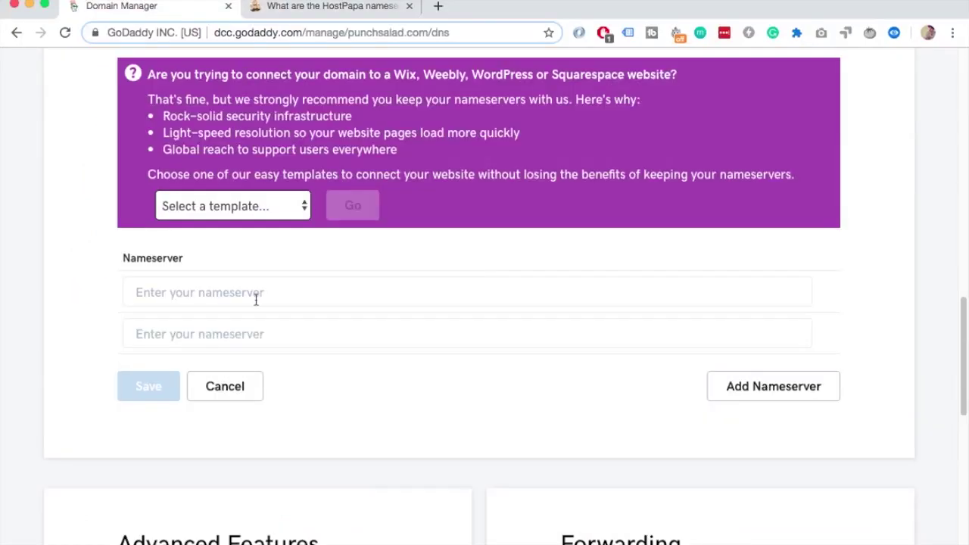
click(255, 298)
key(super+v)
Copy ns2.hostpapa.com from the HostPapa article into the second nameserver field, save the nameservers and review the DNS management page.
click(317, 11)
double_click(158, 381)
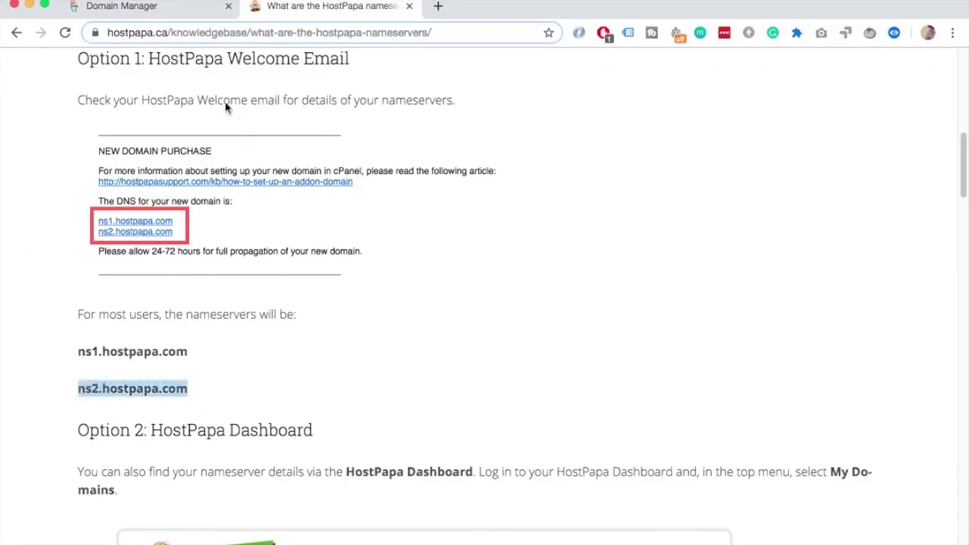
key(super+c)
key(super+1)
click(149, 336)
key(super+v)
key(Return)
scroll(269, 352, down, 2)
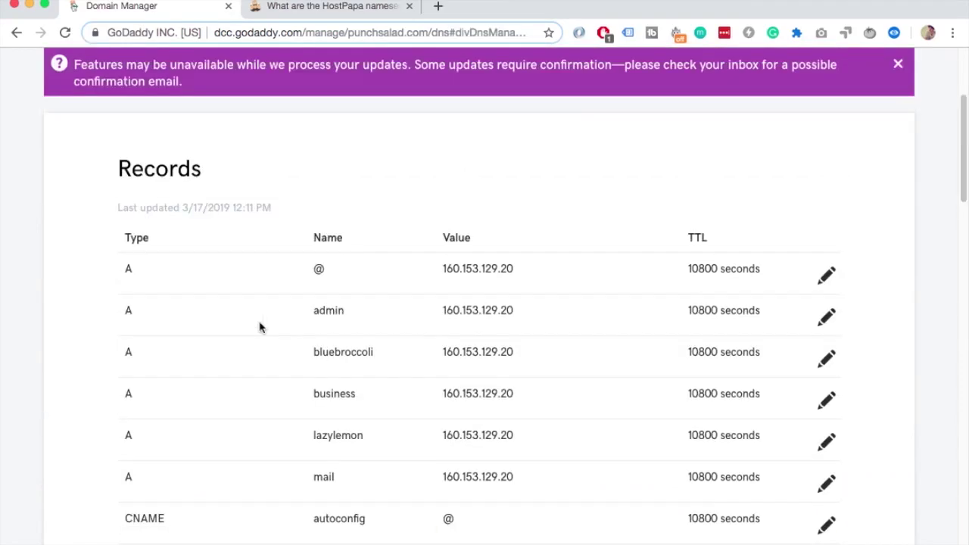
scroll(272, 330, up, 3)
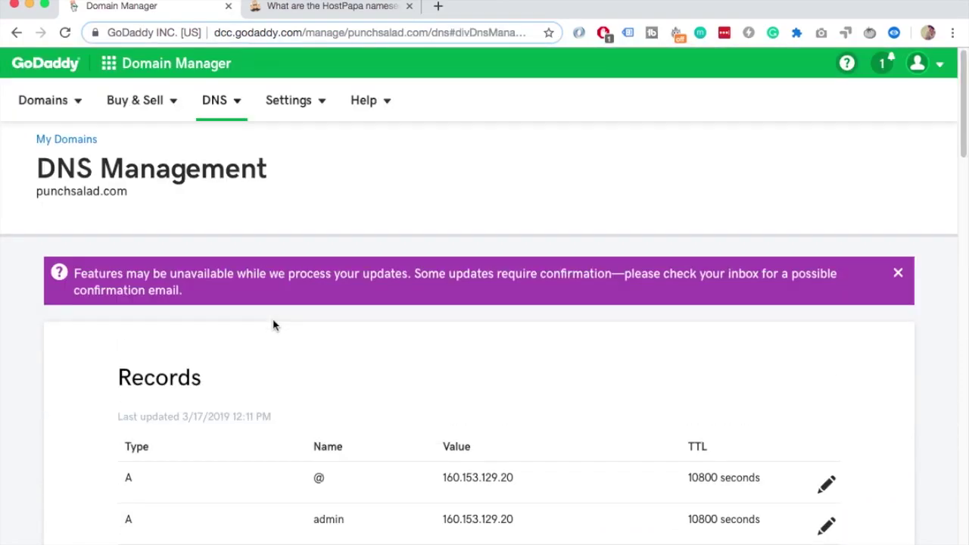
scroll(274, 325, down, 15)
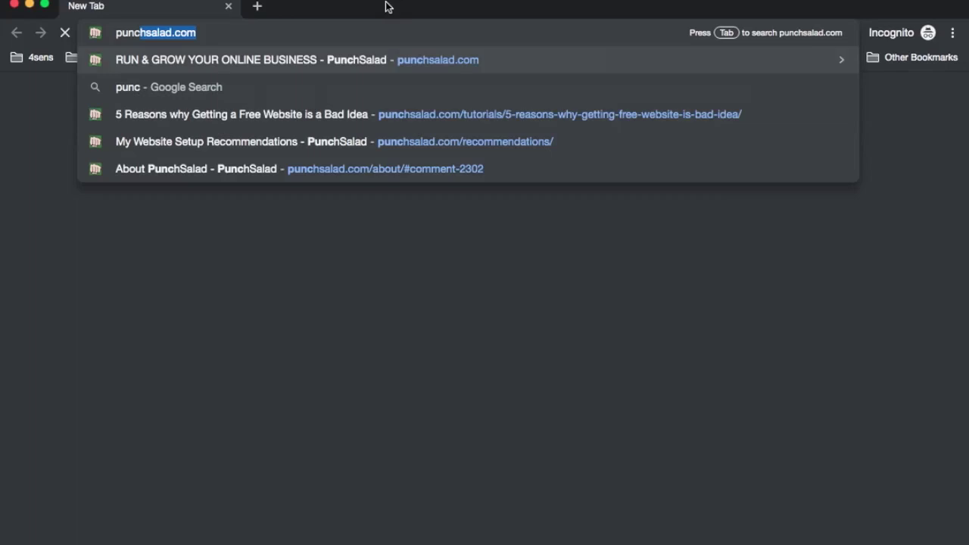
Load punchsalad.com/test-page in an incognito window to check which hosting serves the site.
key(Right)
text(/test-page)
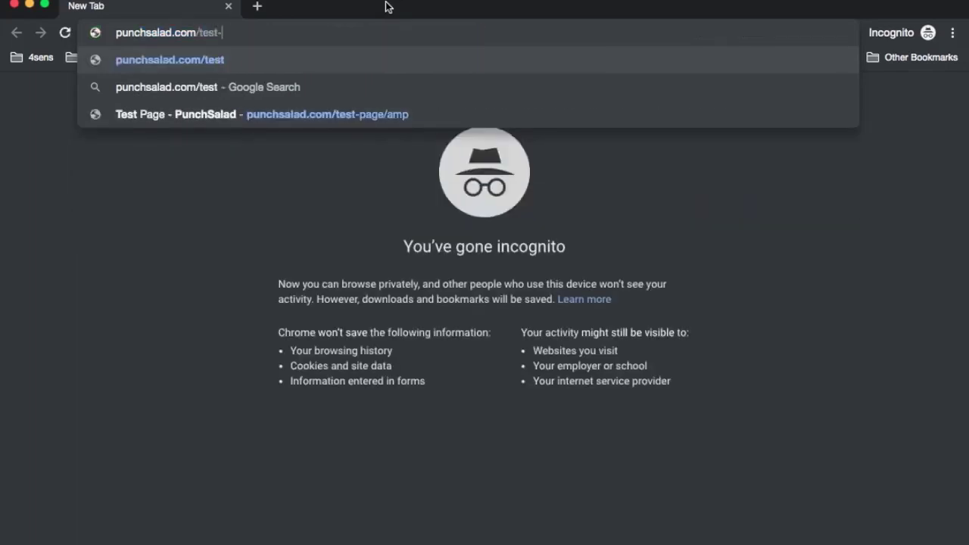
key(Return)
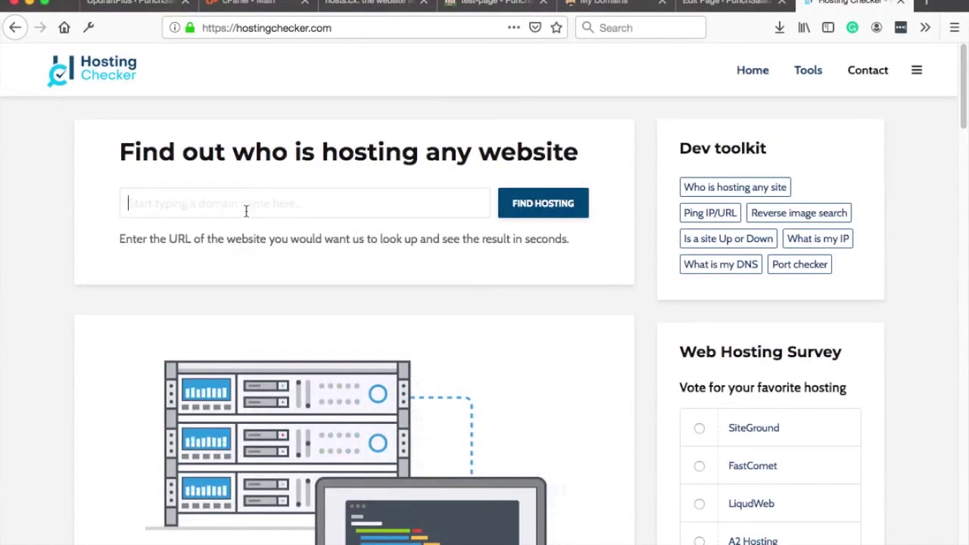
Look up who hosts punchsalad.com with hostingchecker.com and examine its server and nameserver details.
text(punch)
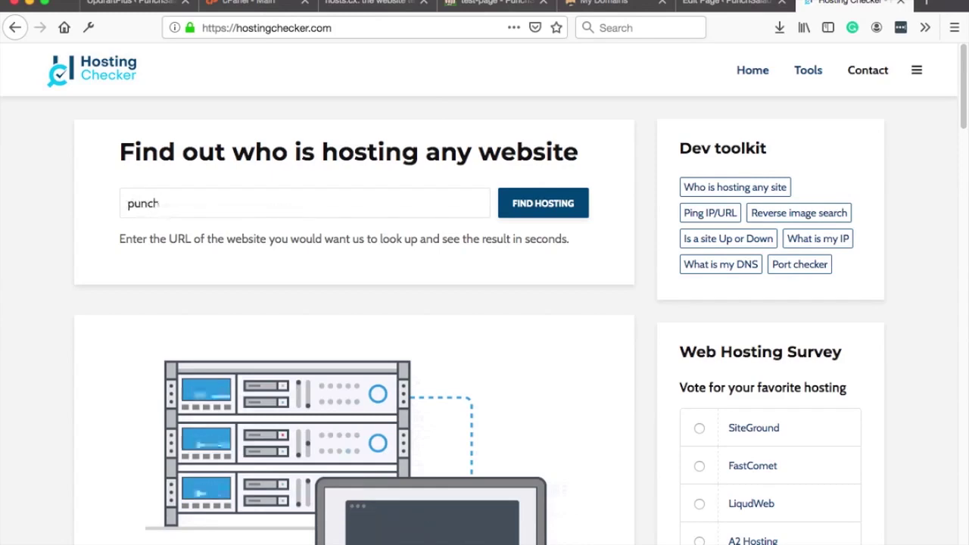
text(salad.com)
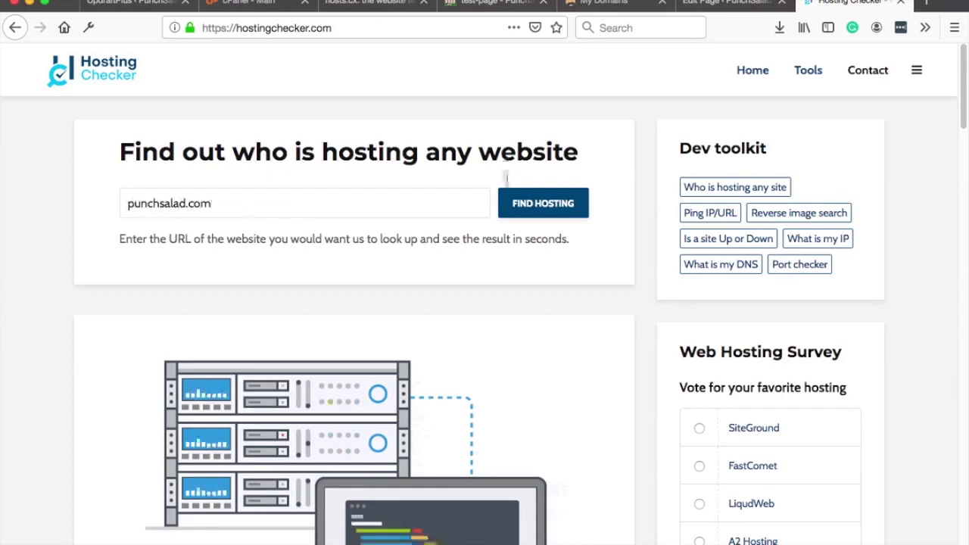
click(548, 216)
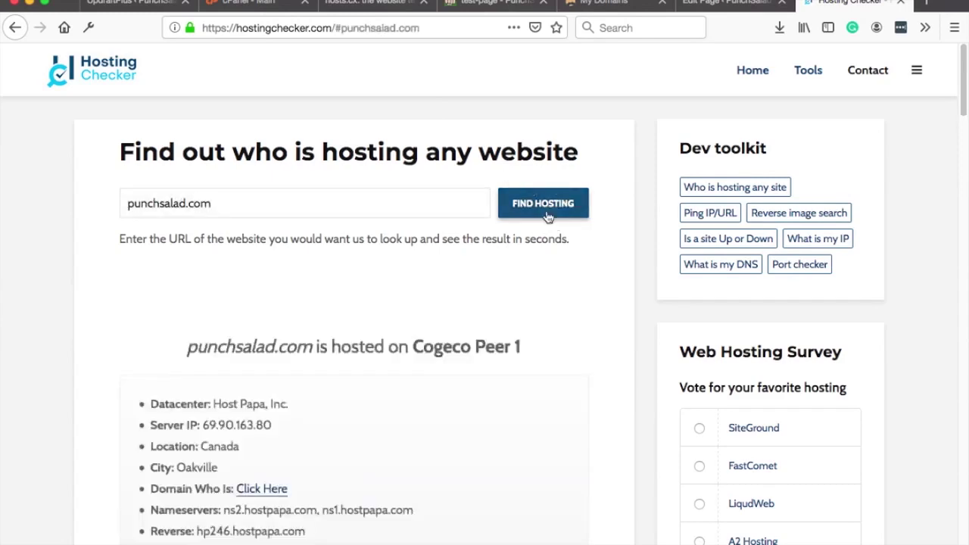
scroll(432, 280, down, 3)
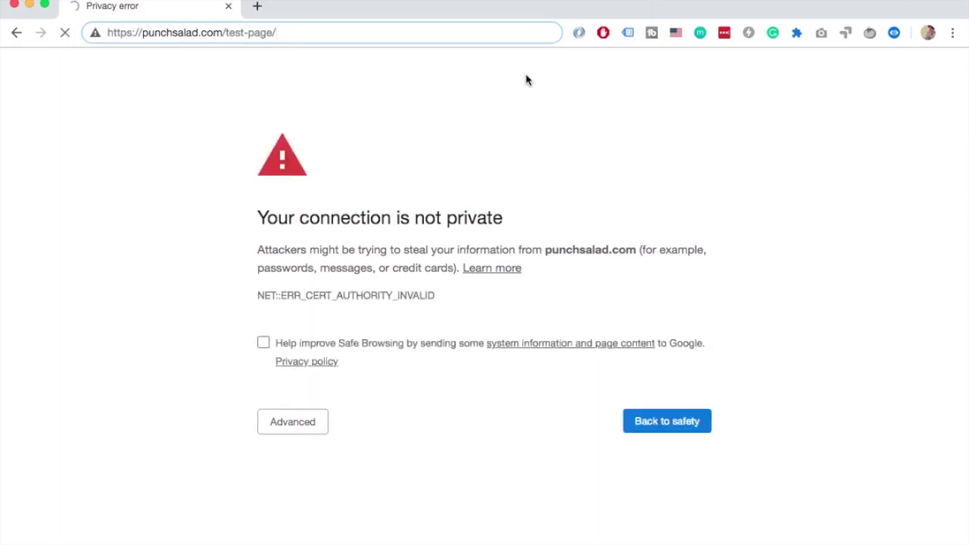
Bypass the browser's privacy warning for punchsalad.com/test-page and look through the test page.
click(288, 73)
click(309, 428)
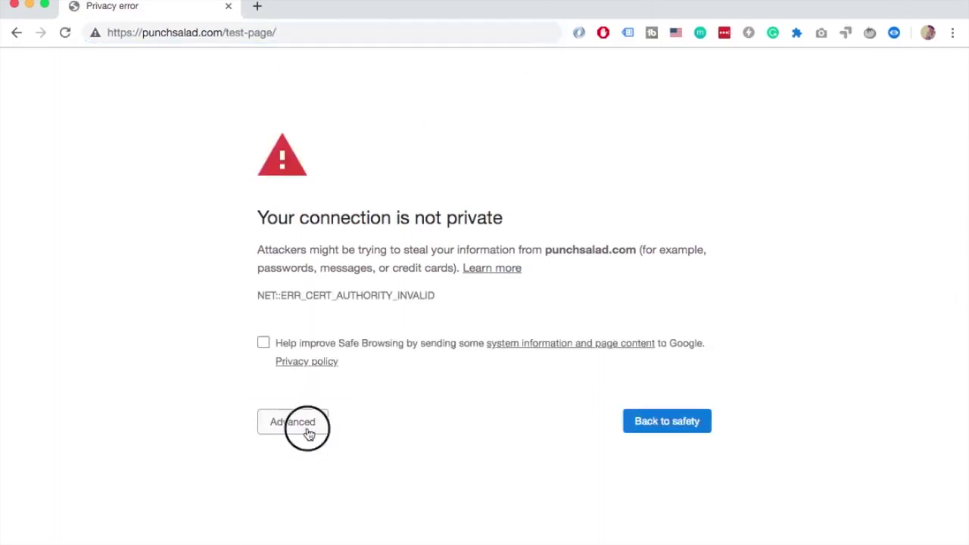
click(321, 537)
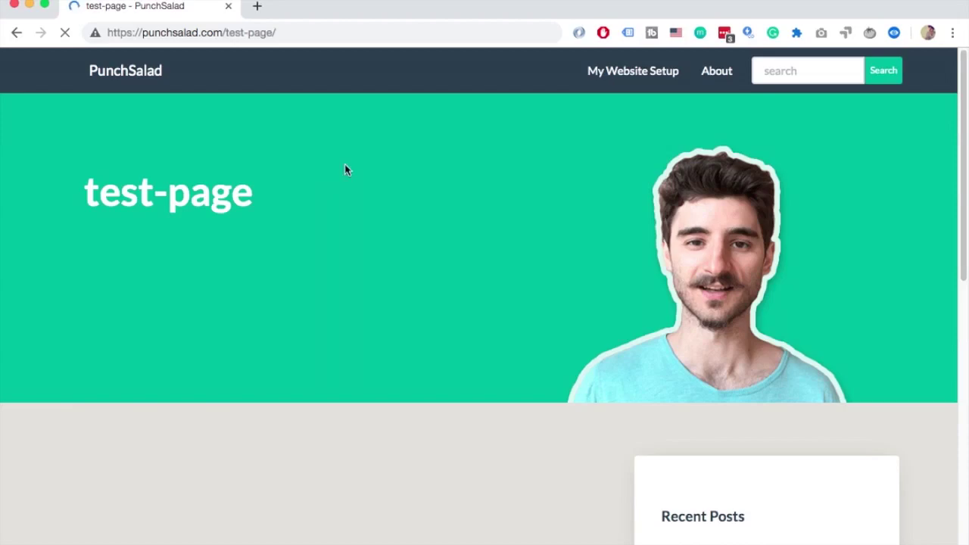
scroll(344, 169, down, 10)
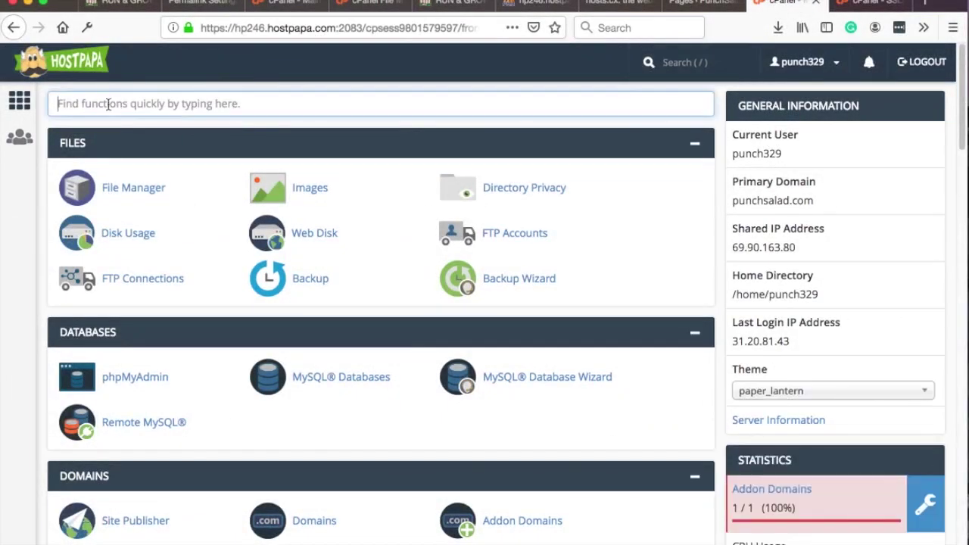
Search the HostPapa cPanel for ssl, open the SSL tool, and view the connection security details of punchsalad.com/test-page in Chrome.
text(ssl)
click(330, 193)
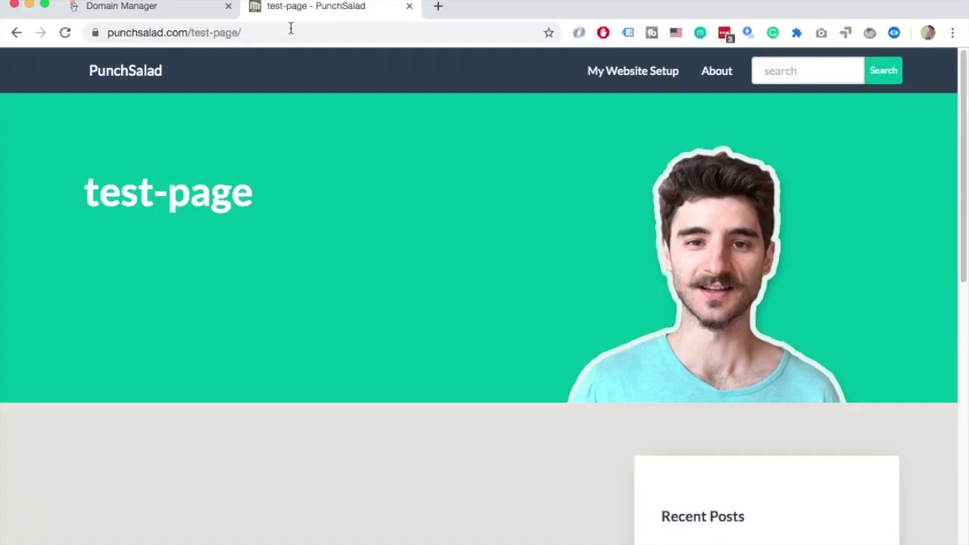
click(96, 33)
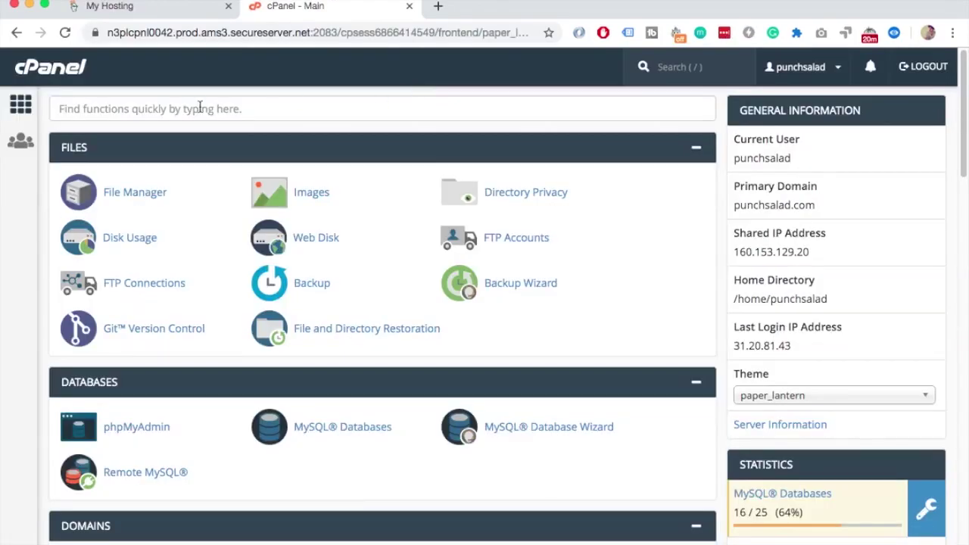
Search the old hosting's cPanel for ssl, open SSL/TLS and its SSL site management, and find punchsalad.com among the installed SSL websites.
click(200, 107)
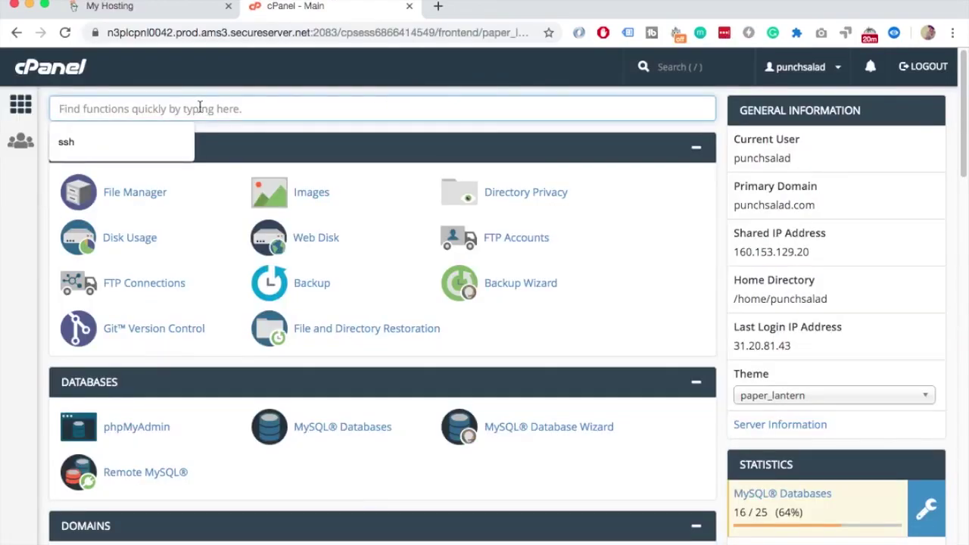
text(ssl)
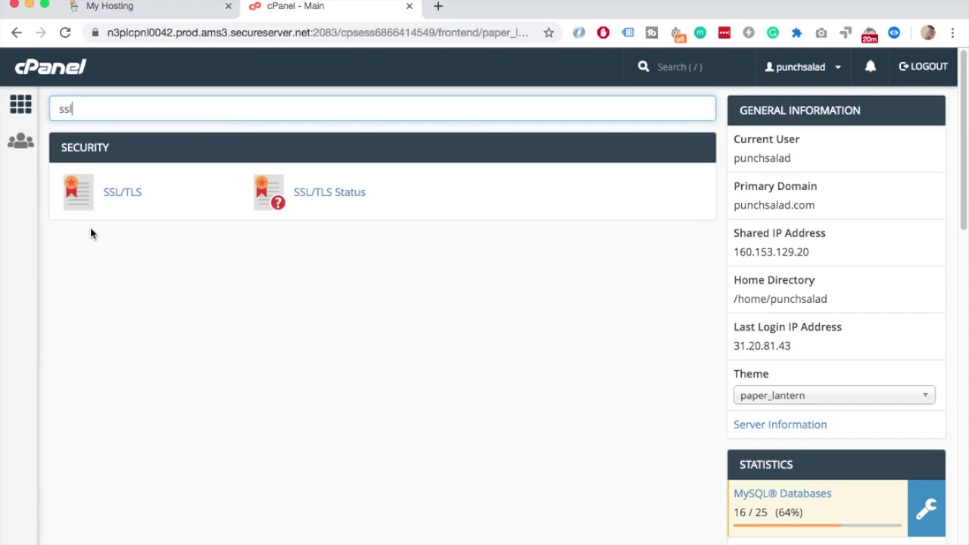
click(115, 194)
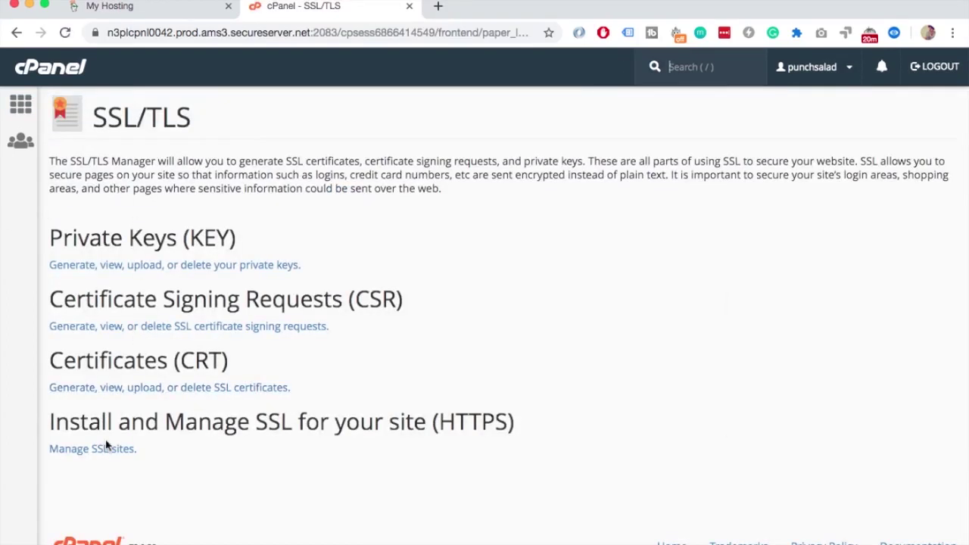
click(107, 448)
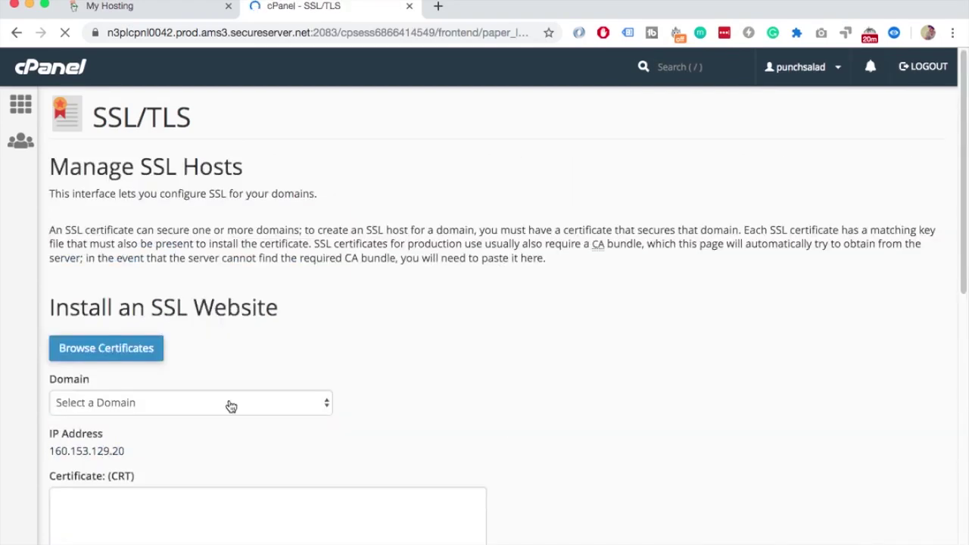
scroll(355, 312, down, 5)
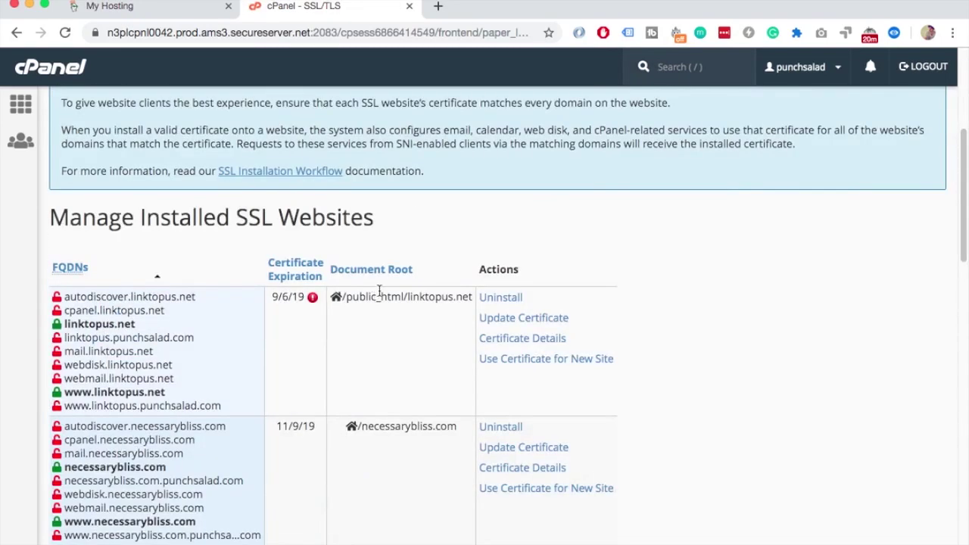
scroll(393, 288, down, 8)
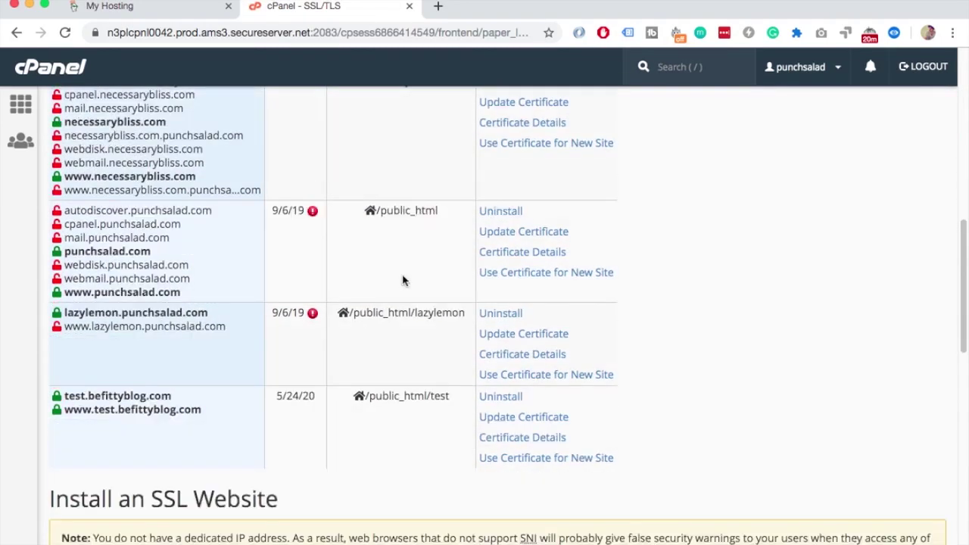
Open punchsalad.com's certificate for use on a new site and examine its certificate, private key and CA bundle fields.
click(545, 274)
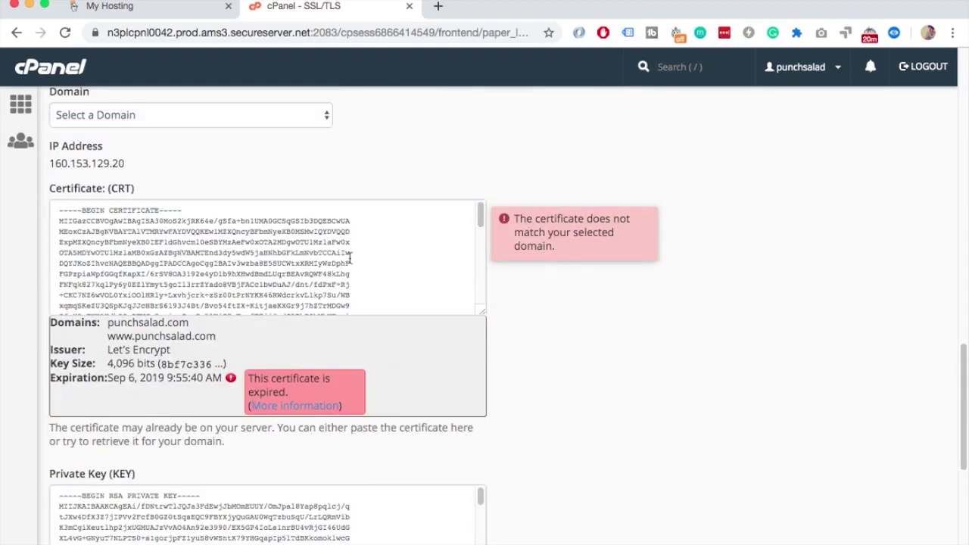
click(352, 258)
scroll(361, 243, down, 15)
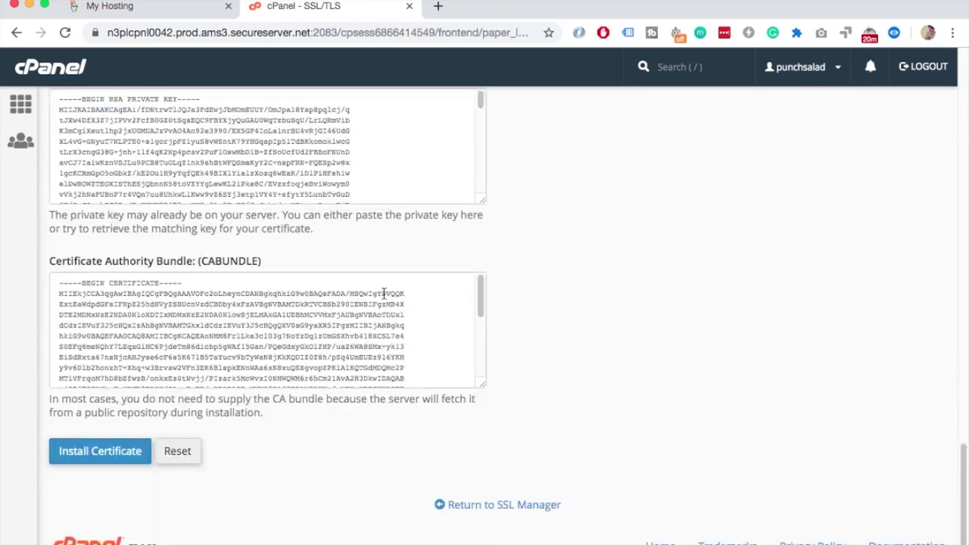
scroll(320, 288, up, 6)
scroll(523, 325, down, 6)
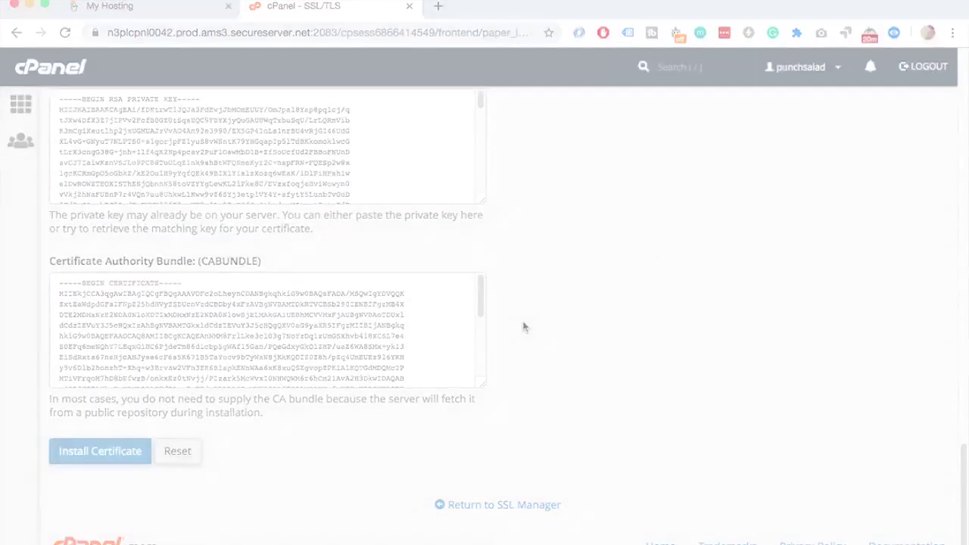